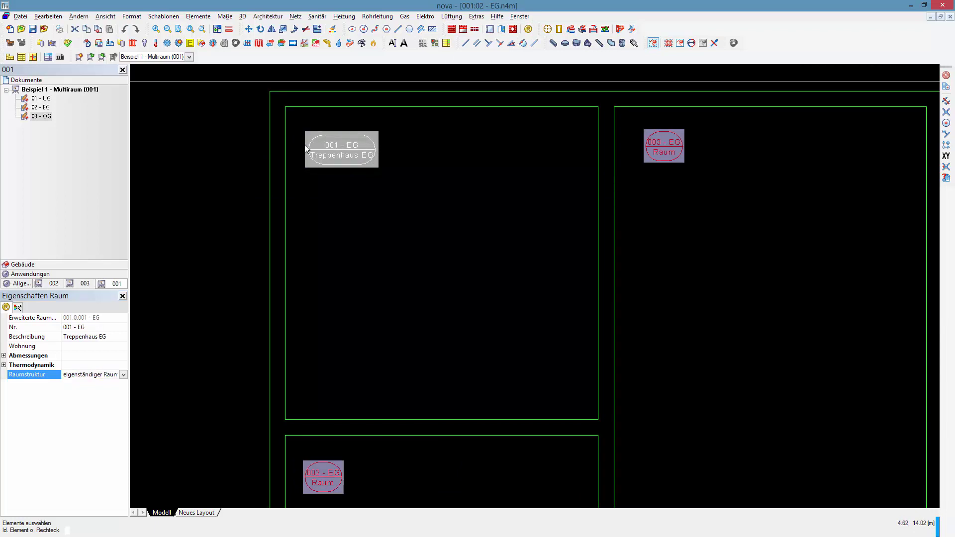
Assign the ground-floor stairwell 001 - EG to the room 001 - UG (Treppenhaus UG) through its room structure property
{"action": "left_click", "coordinate": [123, 374]}
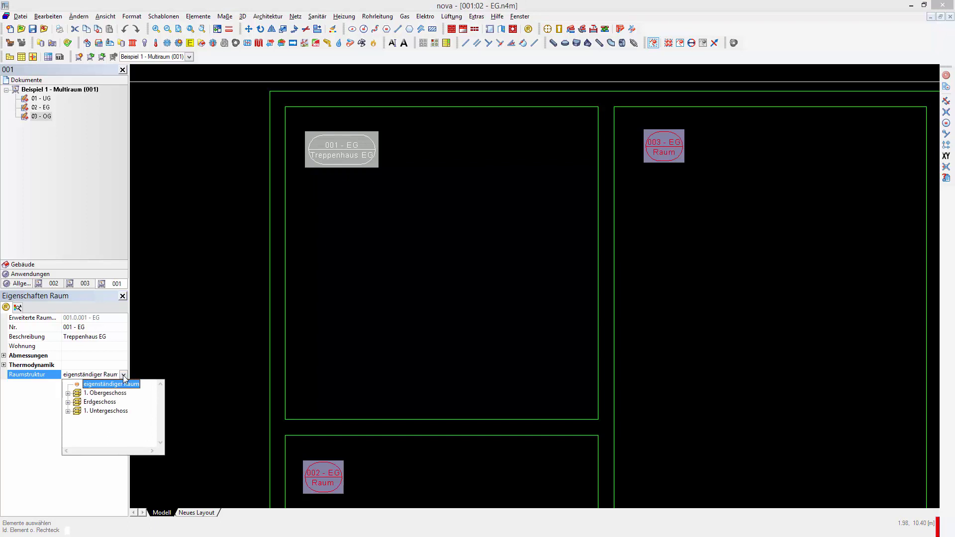
{"action": "left_click", "coordinate": [68, 411]}
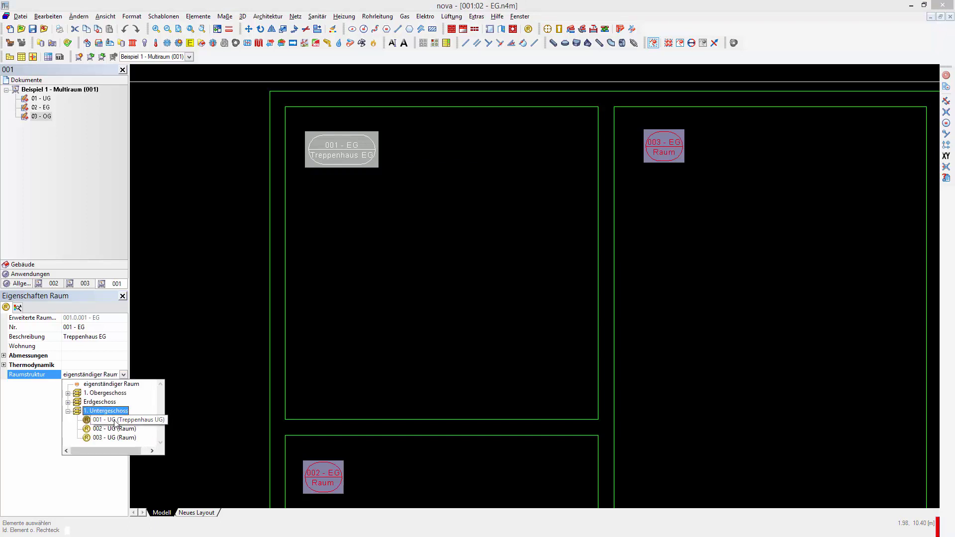
{"action": "left_click", "coordinate": [114, 423]}
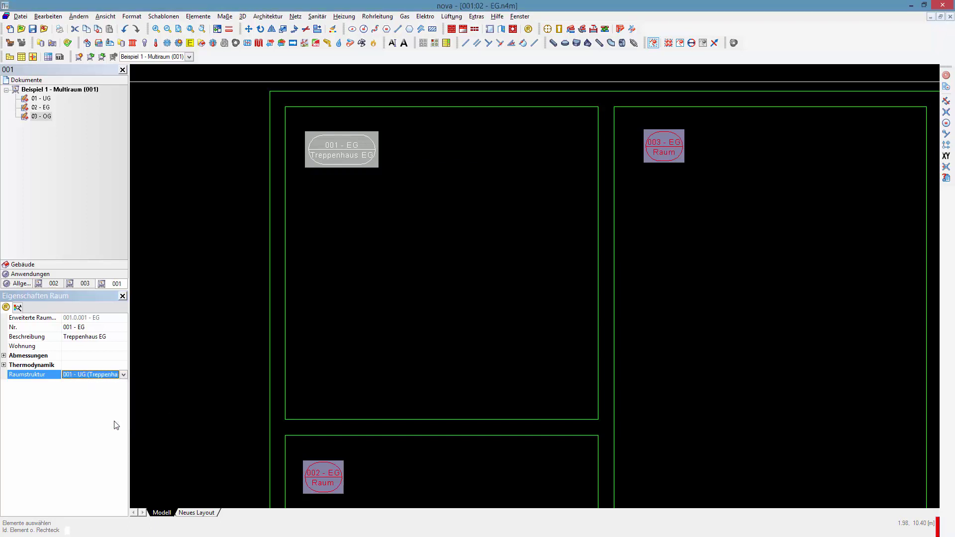
Switch to the 01 - UG drawing and check which rooms are assigned to the basement stairwell
{"action": "left_click", "coordinate": [520, 17]}
{"action": "left_click", "coordinate": [491, 111]}
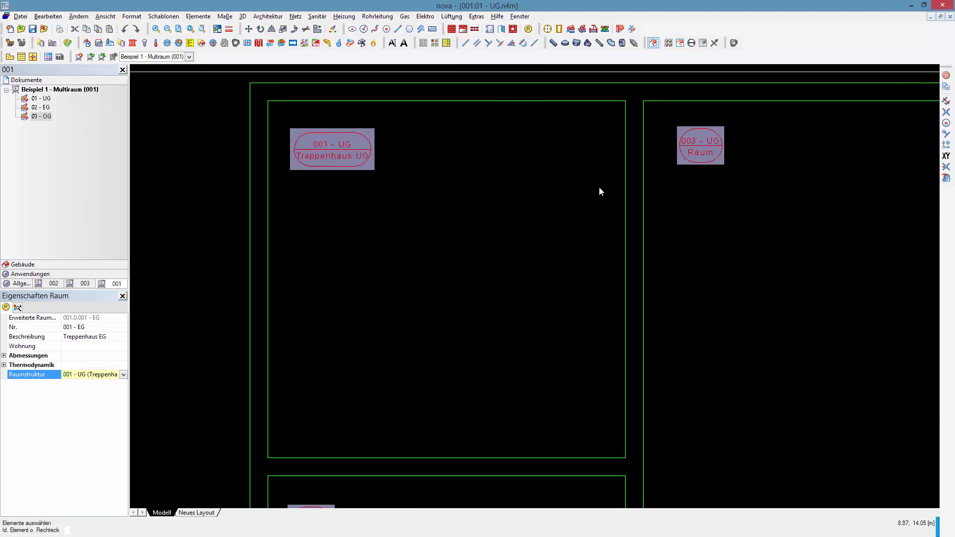
{"action": "left_click", "coordinate": [342, 160]}
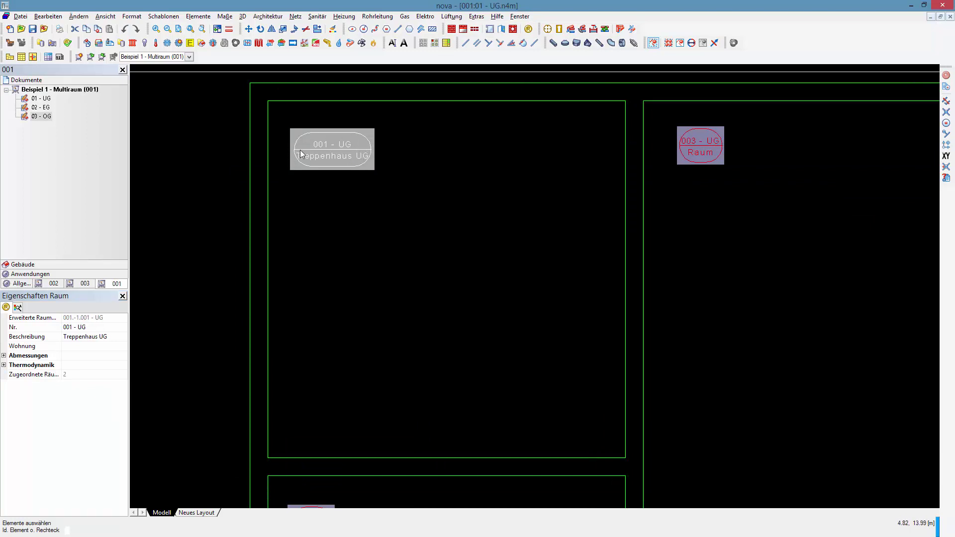
{"action": "mouse_move", "coordinate": [75, 381]}
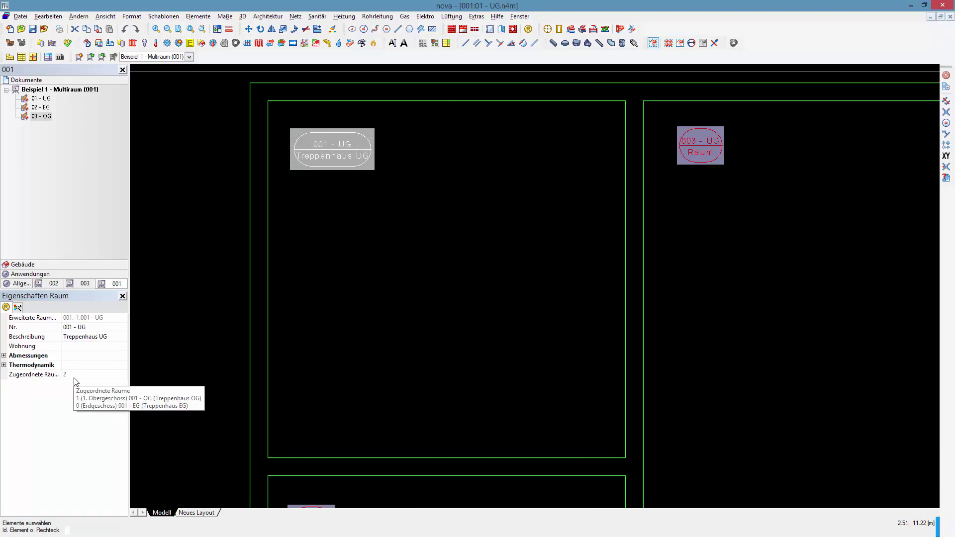
{"action": "left_click", "coordinate": [117, 380]}
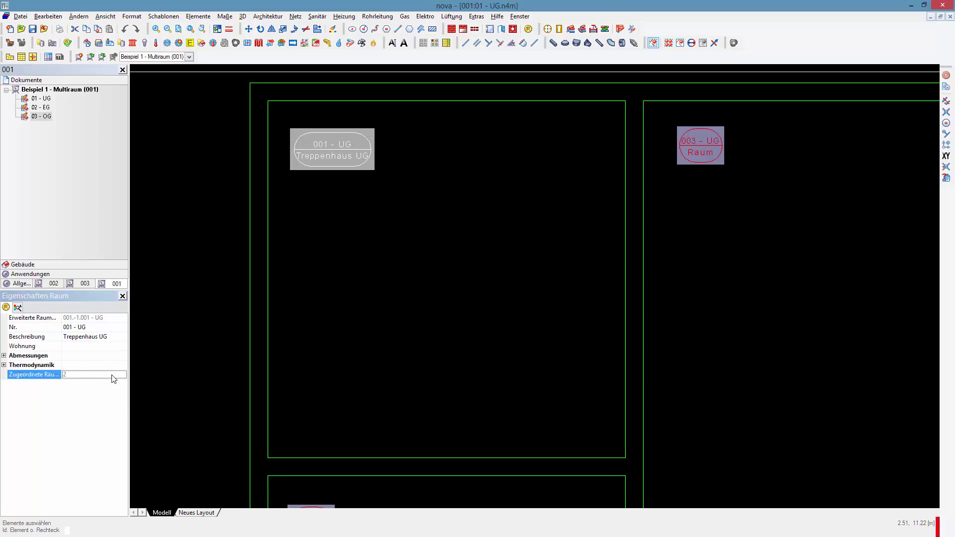
{"action": "mouse_move", "coordinate": [108, 380]}
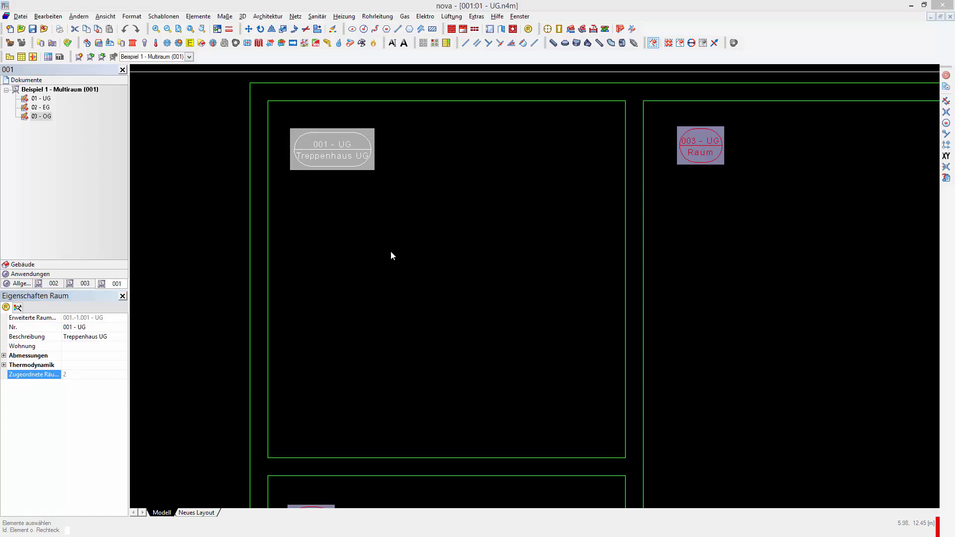
Open the heat load calculation for Beispiel 1 - Multiraum and import the building data from the drawings
{"action": "left_click", "coordinate": [156, 44]}
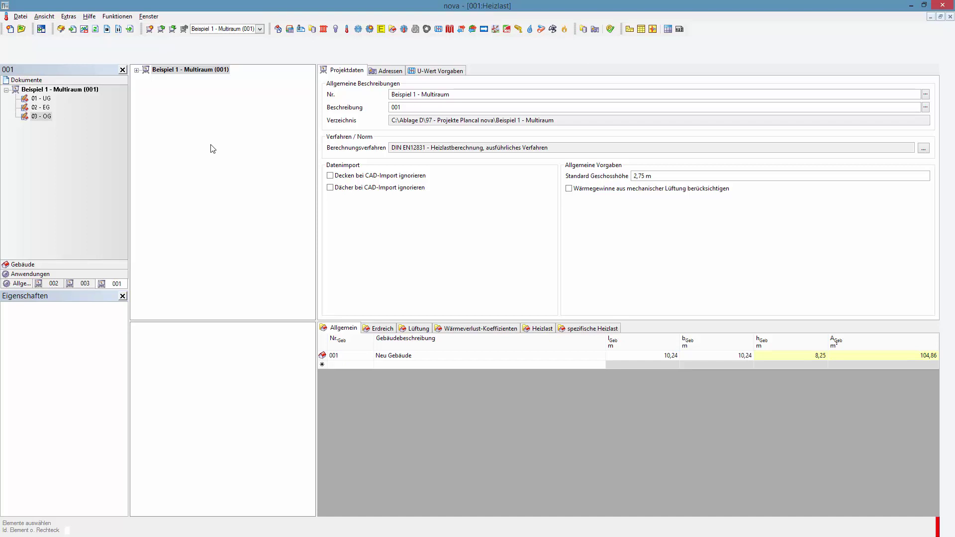
{"action": "left_click", "coordinate": [72, 29]}
{"action": "left_click", "coordinate": [476, 343]}
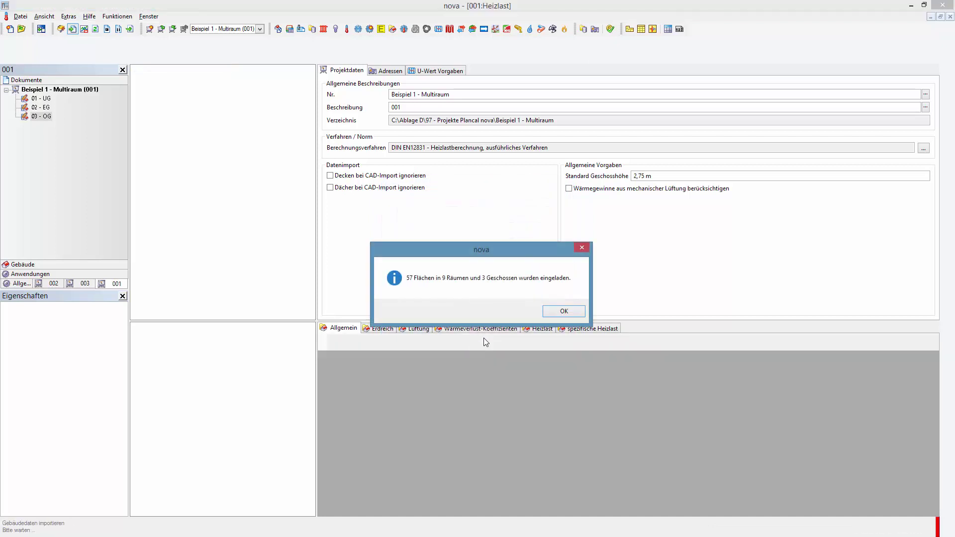
{"action": "left_click", "coordinate": [560, 313]}
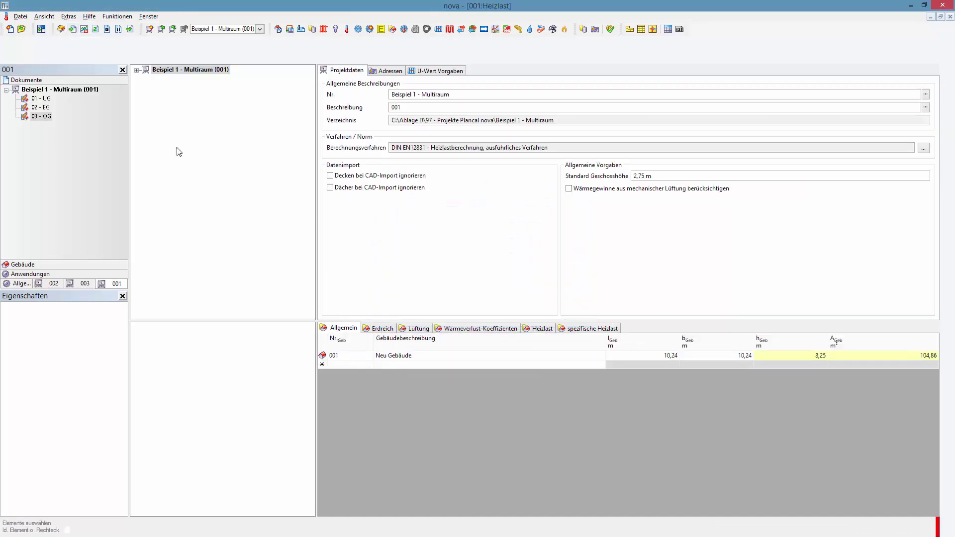
Expand the building's upper and ground floors and view the heat load data of Treppenhaus OG and Treppenhaus EG
{"action": "left_click", "coordinate": [136, 70]}
{"action": "left_click", "coordinate": [146, 78]}
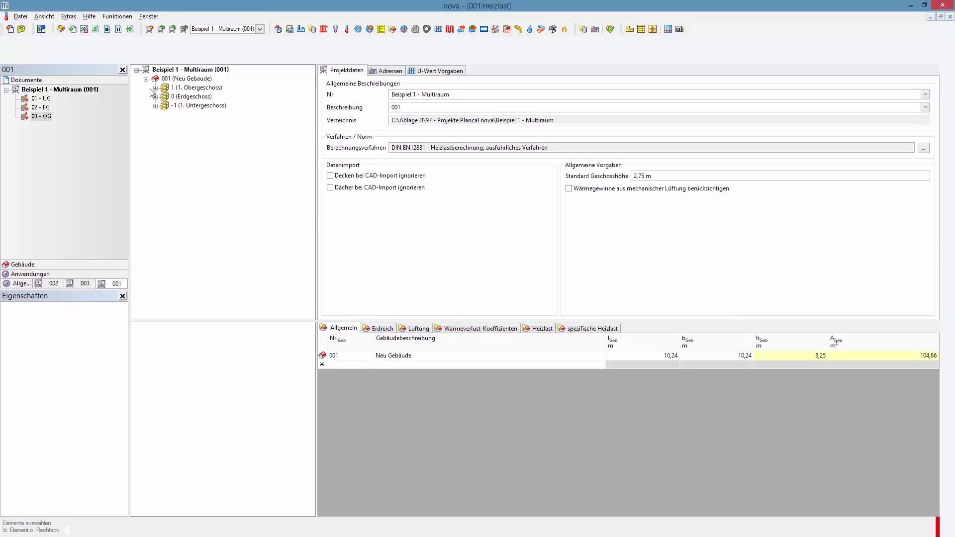
{"action": "left_click", "coordinate": [155, 88]}
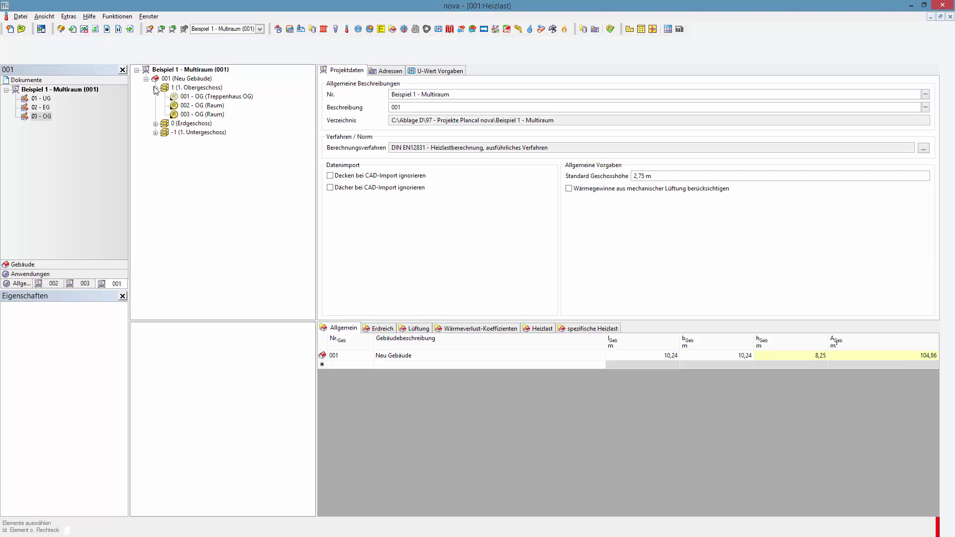
{"action": "left_click", "coordinate": [194, 99]}
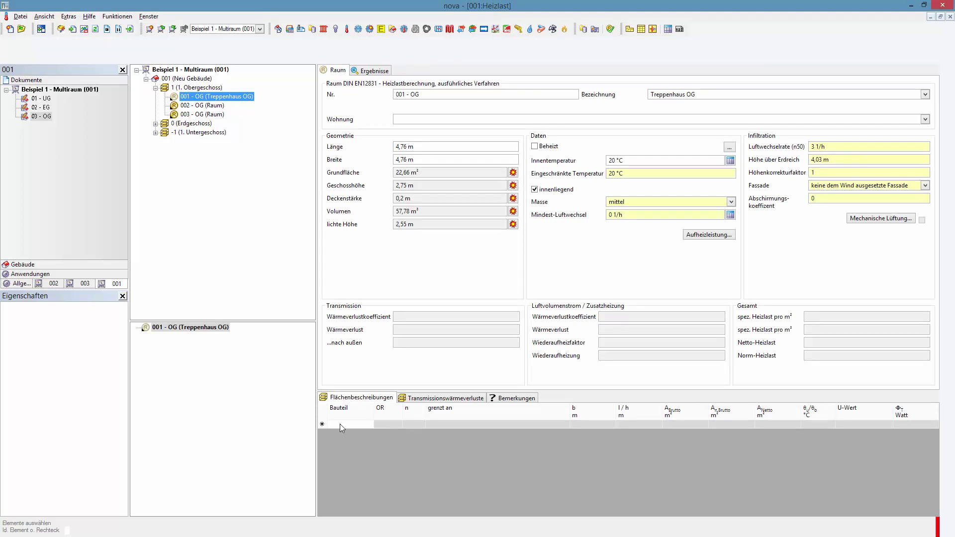
{"action": "left_click", "coordinate": [155, 123]}
{"action": "left_click", "coordinate": [198, 133]}
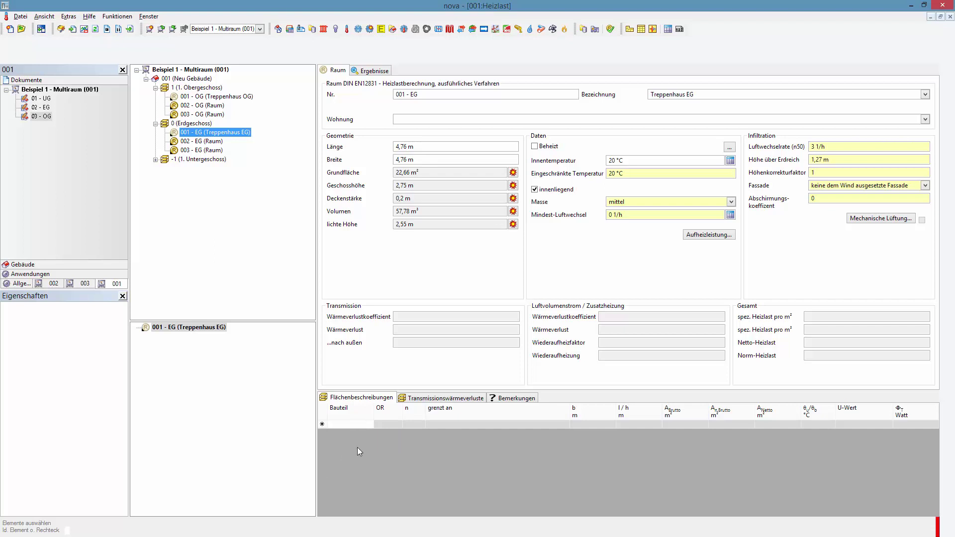
Show the heat load data of 001 - UG (Treppenhaus UG) and enlarge its surface description table
{"action": "left_click", "coordinate": [155, 159]}
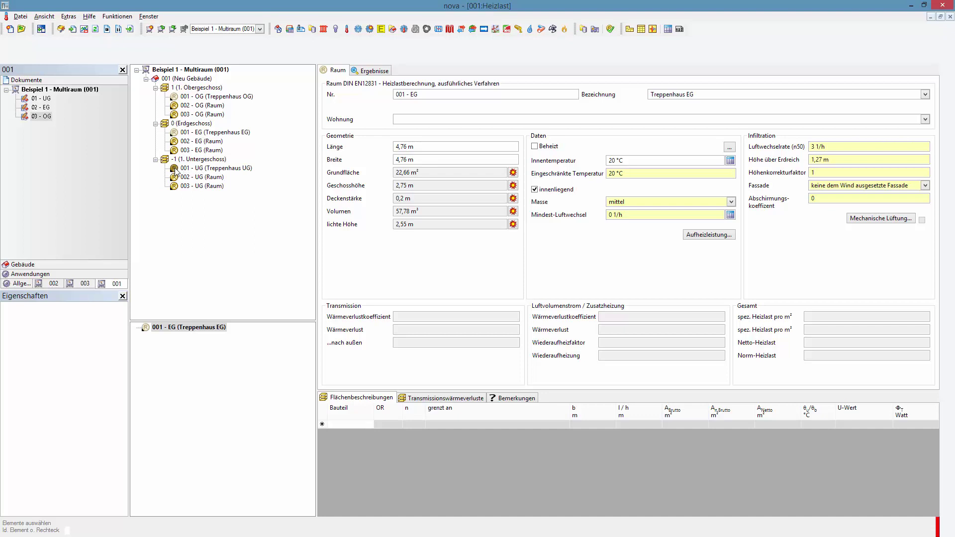
{"action": "left_click", "coordinate": [214, 170]}
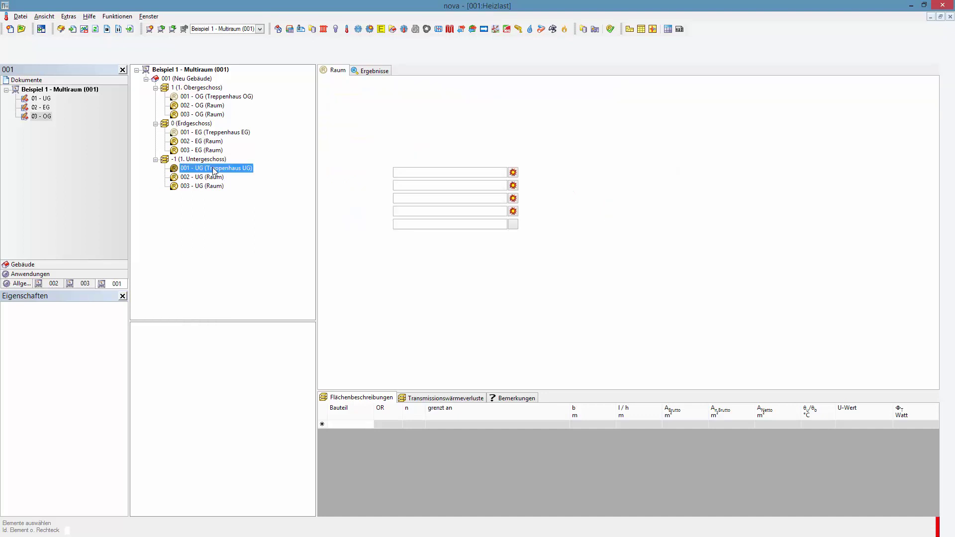
{"action": "left_click", "coordinate": [581, 394]}
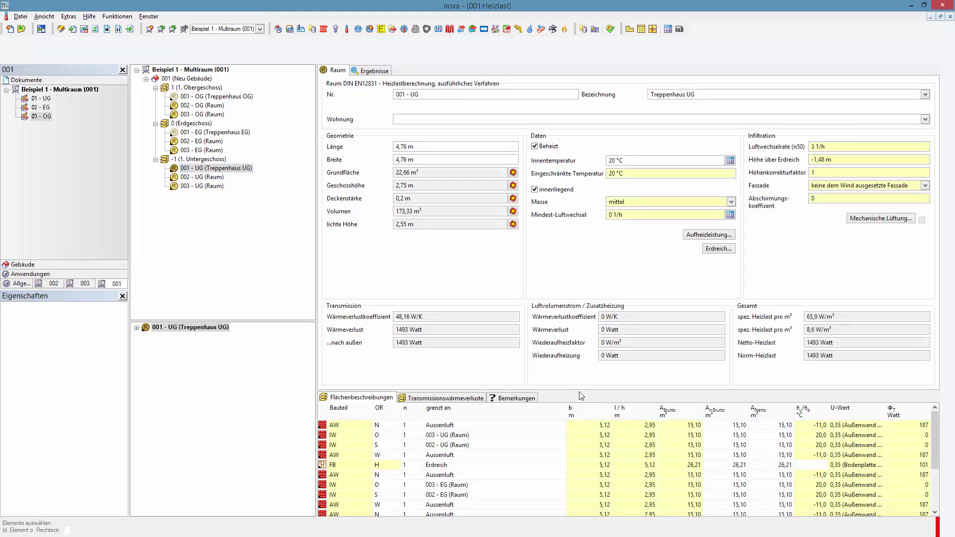
{"action": "left_click_drag", "start_coordinate": [578, 392], "coordinate": [560, 293]}
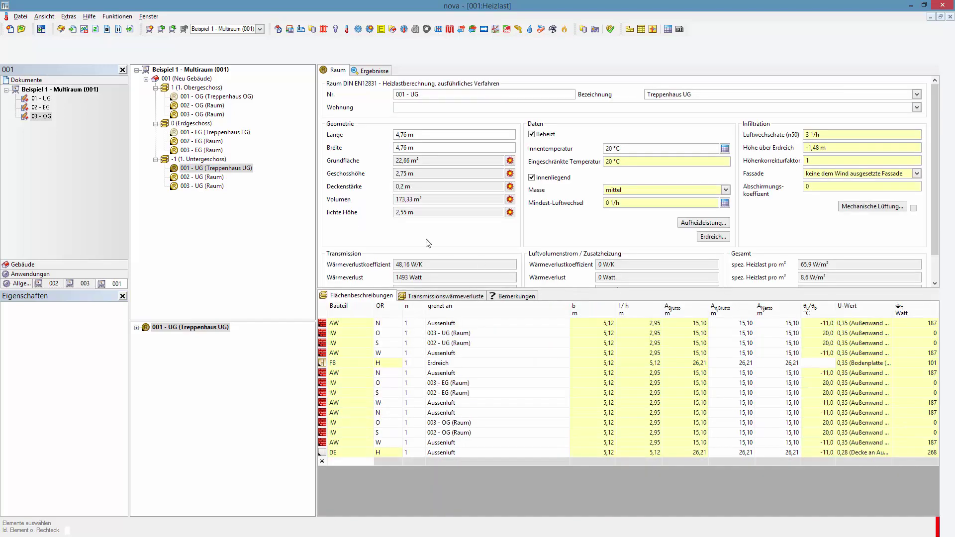
Examine the basement stairwell's volume and its wall surfaces adjoining the UG and EG rooms and the outside air
{"action": "mouse_move", "coordinate": [394, 200]}
{"action": "left_click", "coordinate": [324, 336]}
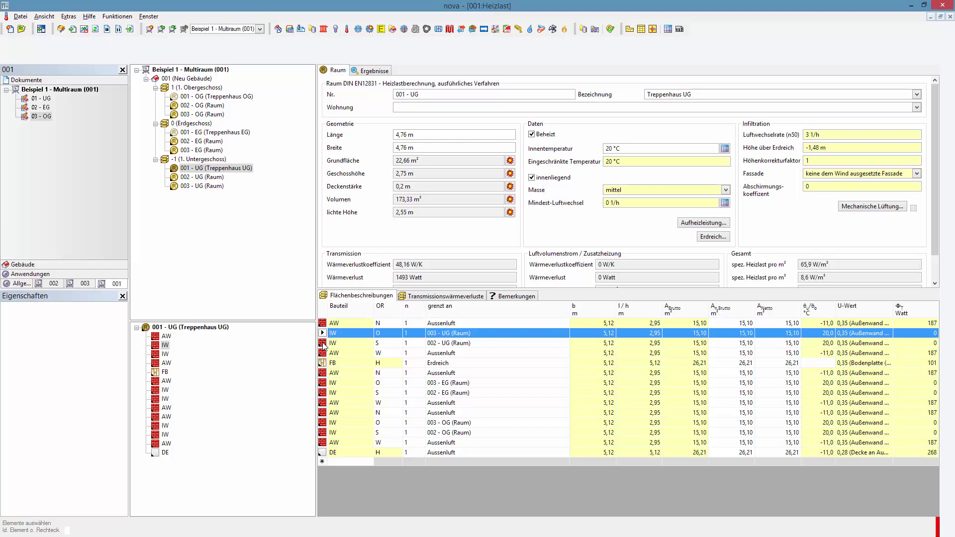
{"action": "left_click", "coordinate": [323, 343]}
{"action": "left_click", "coordinate": [323, 334]}
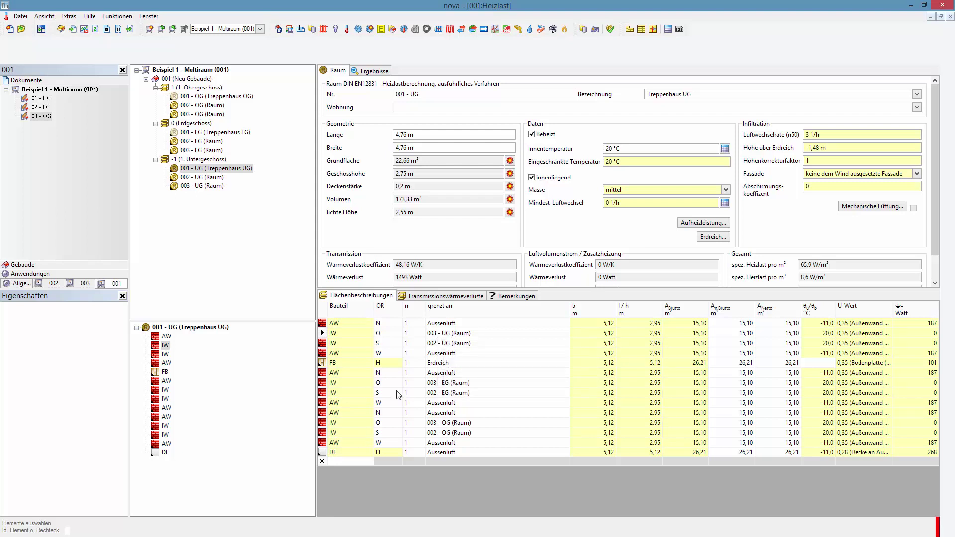
{"action": "left_click", "coordinate": [322, 383]}
{"action": "left_click", "coordinate": [323, 373]}
Close the heat load calculation and the drawings 01 - UG, 02 - EG and 03 - OG, saving the drawing changes
{"action": "left_click", "coordinate": [950, 16]}
{"action": "left_click", "coordinate": [951, 17]}
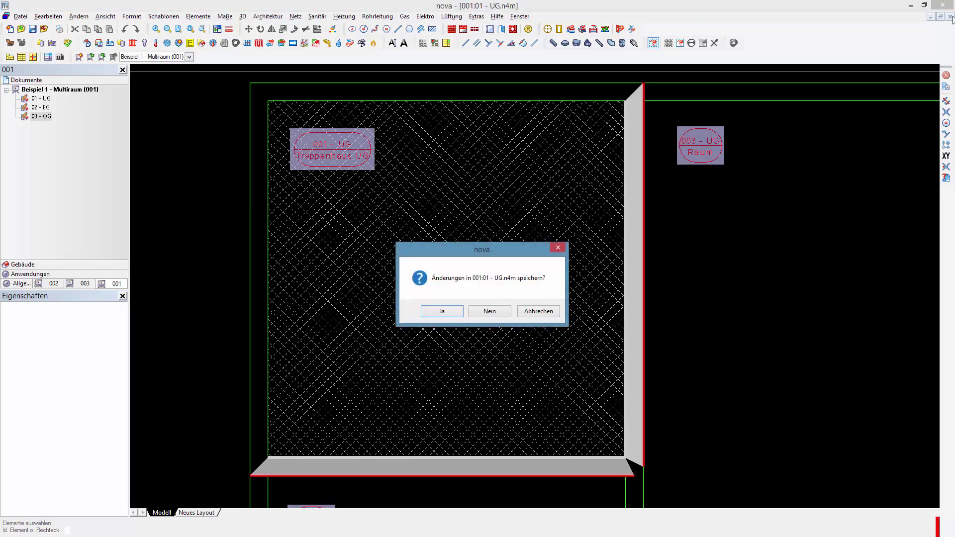
{"action": "left_click", "coordinate": [447, 312]}
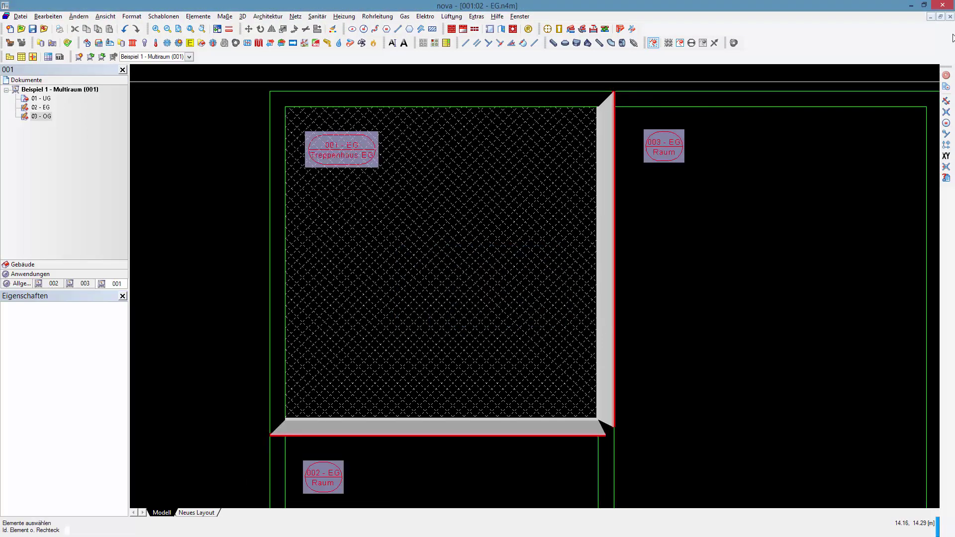
{"action": "left_click", "coordinate": [950, 17]}
{"action": "left_click", "coordinate": [450, 313]}
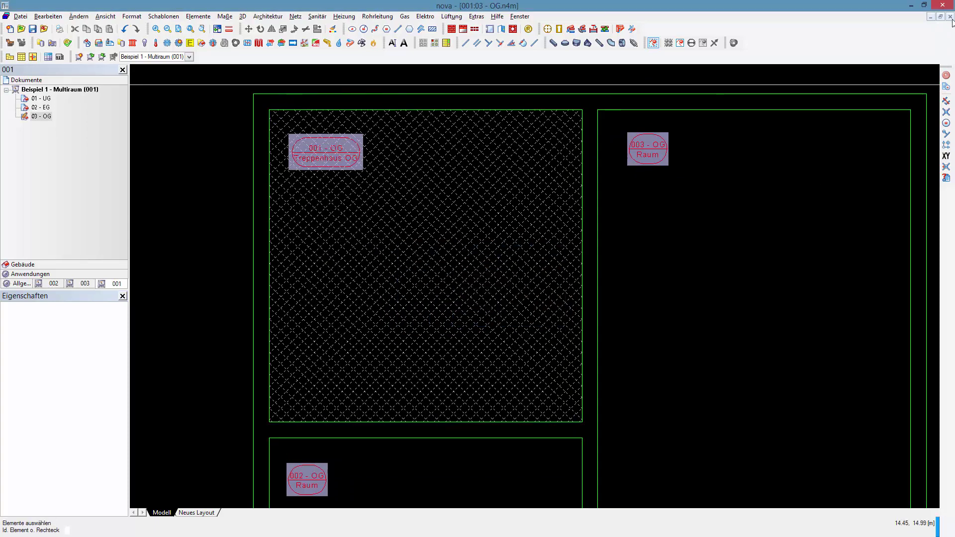
{"action": "left_click", "coordinate": [951, 17]}
{"action": "left_click", "coordinate": [450, 313]}
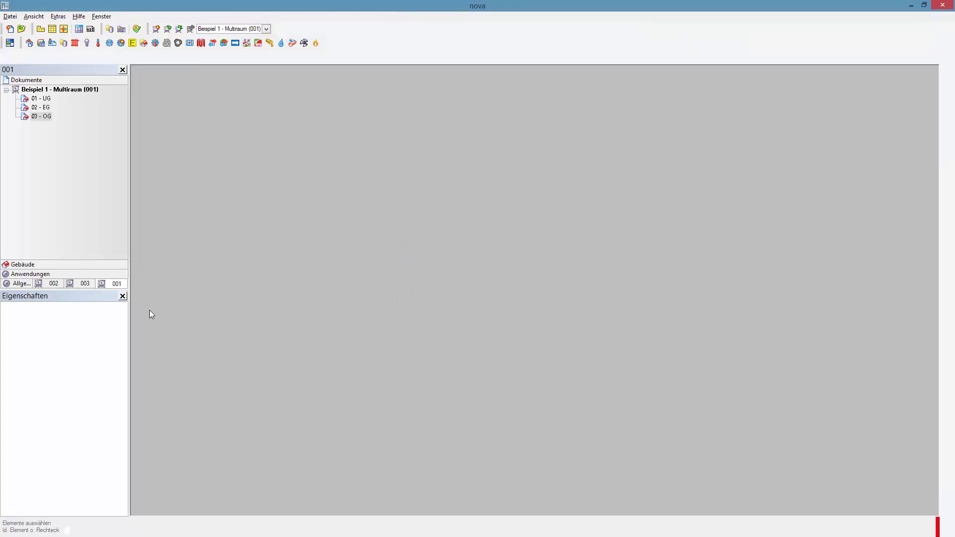
Open drawing 01 - EG of project 002, Beispiel 2 - Multiraum, and update all references to changed rooms
{"action": "left_click", "coordinate": [49, 283]}
{"action": "double_click", "coordinate": [40, 98]}
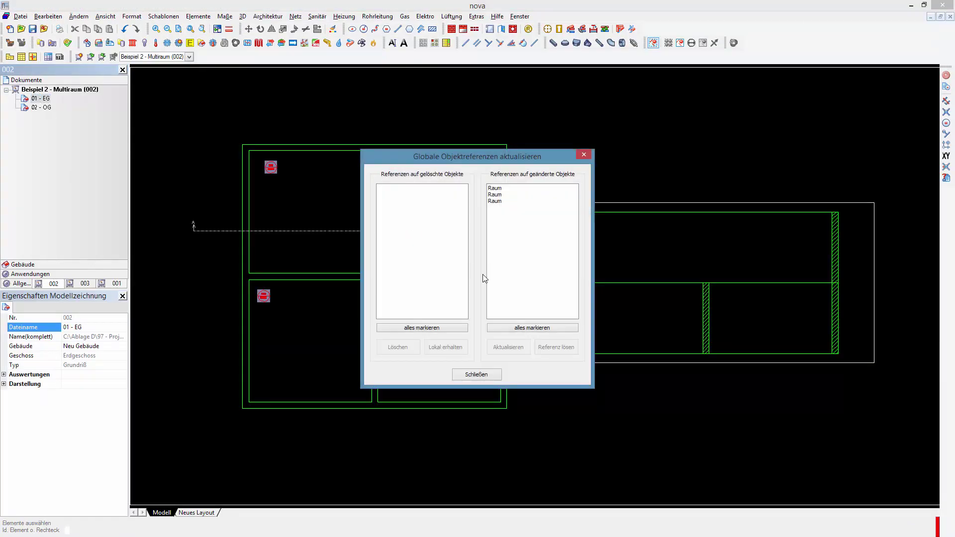
{"action": "left_click", "coordinate": [506, 328]}
{"action": "left_click", "coordinate": [508, 347]}
{"action": "left_click", "coordinate": [476, 374]}
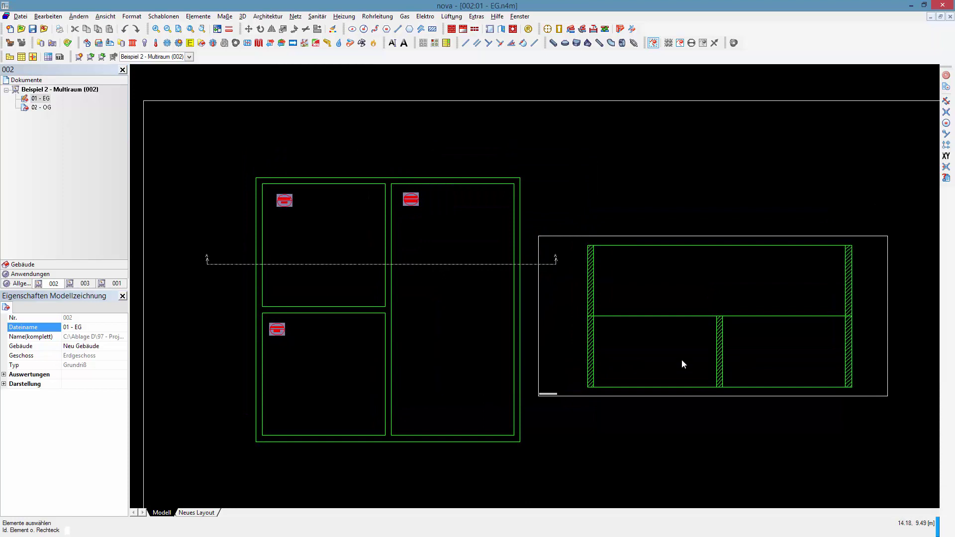
Inspect the room properties of both offices (Büro) and Halle EG on the ground floor
{"action": "scroll", "coordinate": [326, 244], "scroll_direction": "up", "scroll_amount": 3}
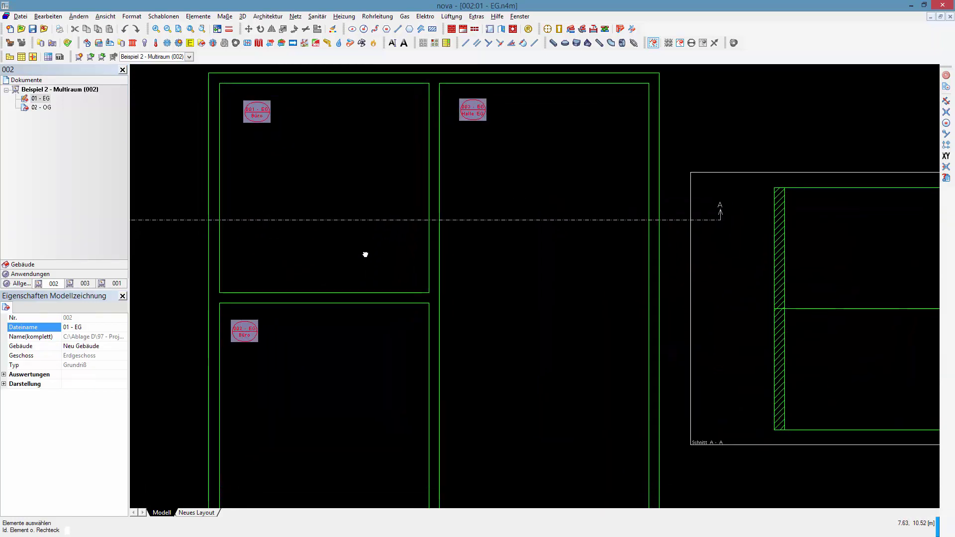
{"action": "left_click", "coordinate": [265, 111]}
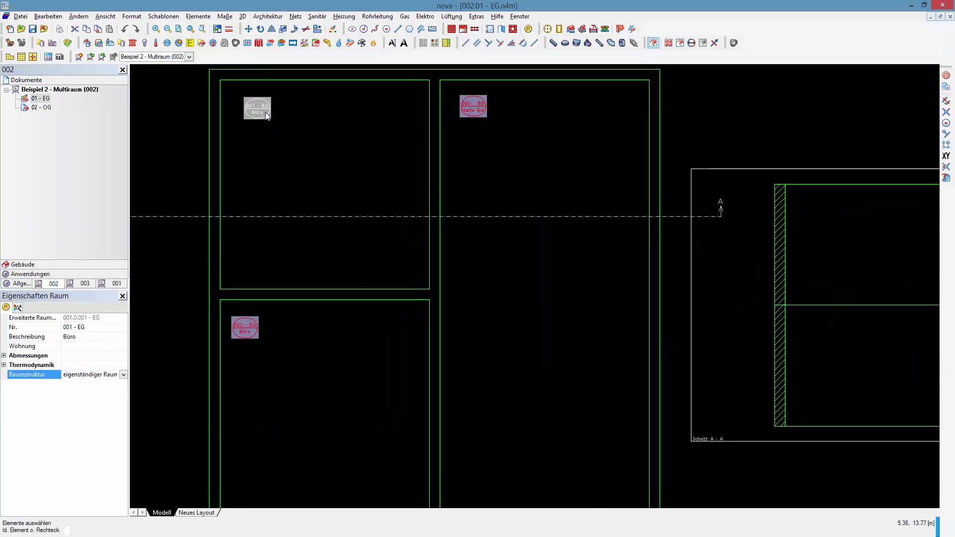
{"action": "left_click", "coordinate": [251, 338]}
{"action": "left_click", "coordinate": [482, 113]}
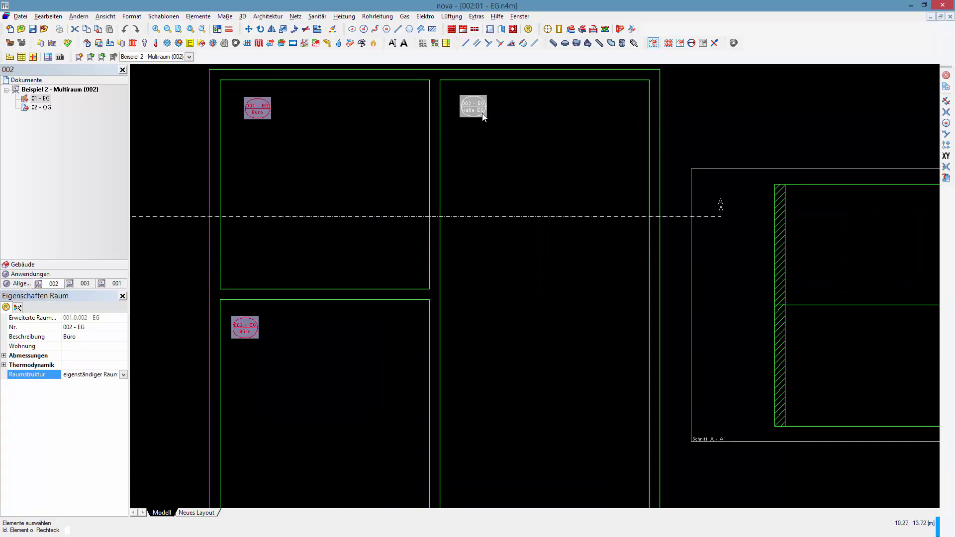
{"action": "scroll", "coordinate": [489, 120], "scroll_direction": "down", "scroll_amount": 4}
{"action": "middle_click_drag", "start_coordinate": [495, 126], "coordinate": [470, 153]}
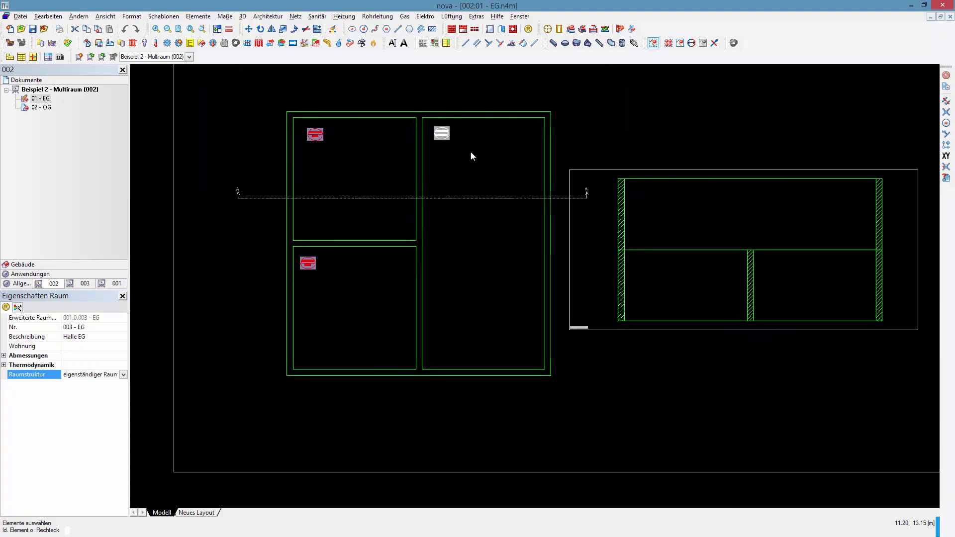
Open drawing 02 - OG and update its reference to the changed room
{"action": "double_click", "coordinate": [41, 107]}
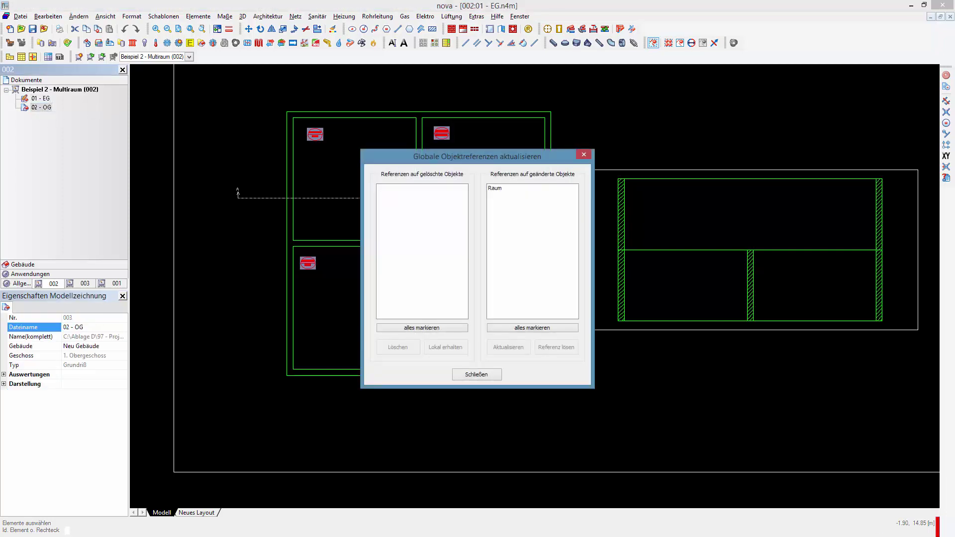
{"action": "left_click", "coordinate": [541, 328]}
{"action": "left_click", "coordinate": [507, 346]}
{"action": "left_click", "coordinate": [476, 374]}
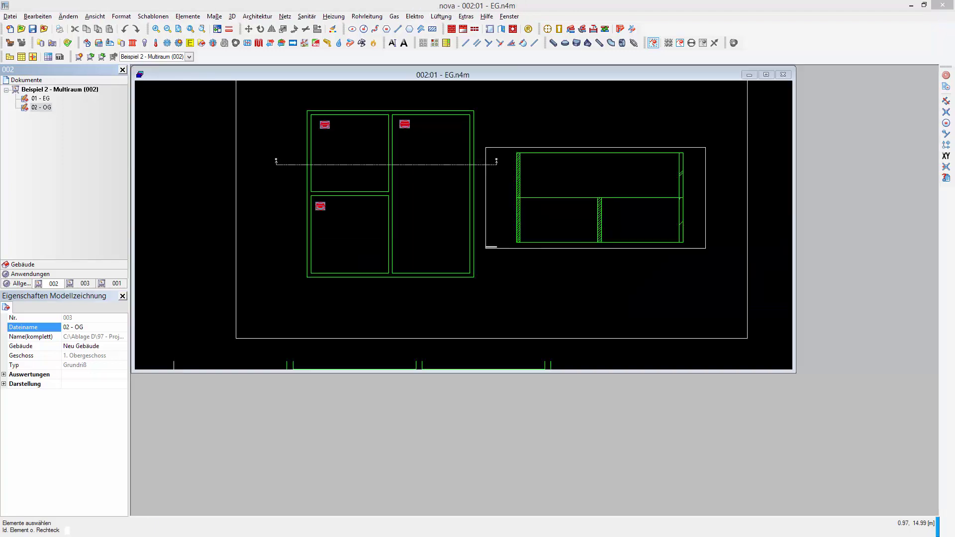
{"action": "scroll", "coordinate": [410, 172], "scroll_direction": "up", "scroll_amount": 3}
{"action": "scroll", "coordinate": [437, 170], "scroll_direction": "down", "scroll_amount": 1}
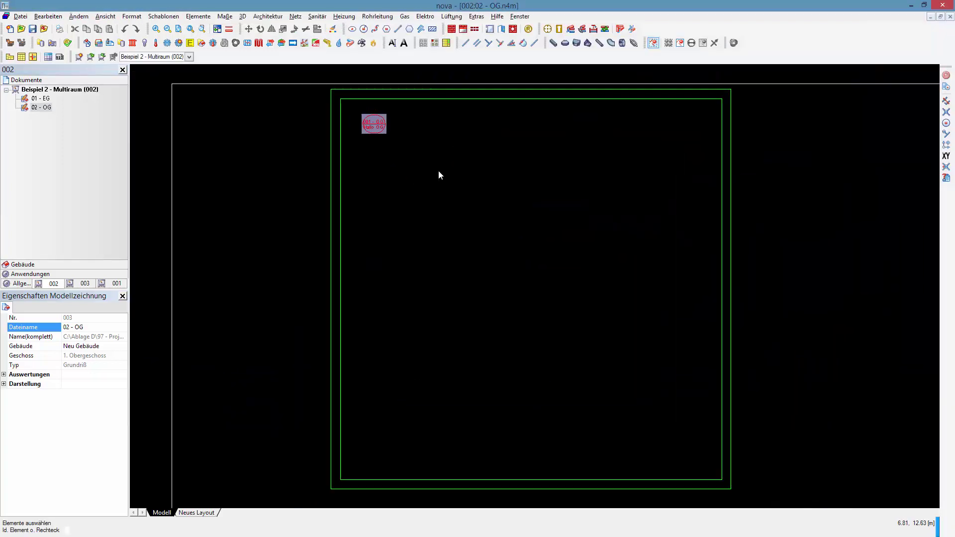
Switch back to the 01 - EG drawing and examine section A - A up close
{"action": "left_click", "coordinate": [519, 16]}
{"action": "left_click", "coordinate": [515, 115]}
{"action": "scroll", "coordinate": [750, 268], "scroll_direction": "up", "scroll_amount": 5}
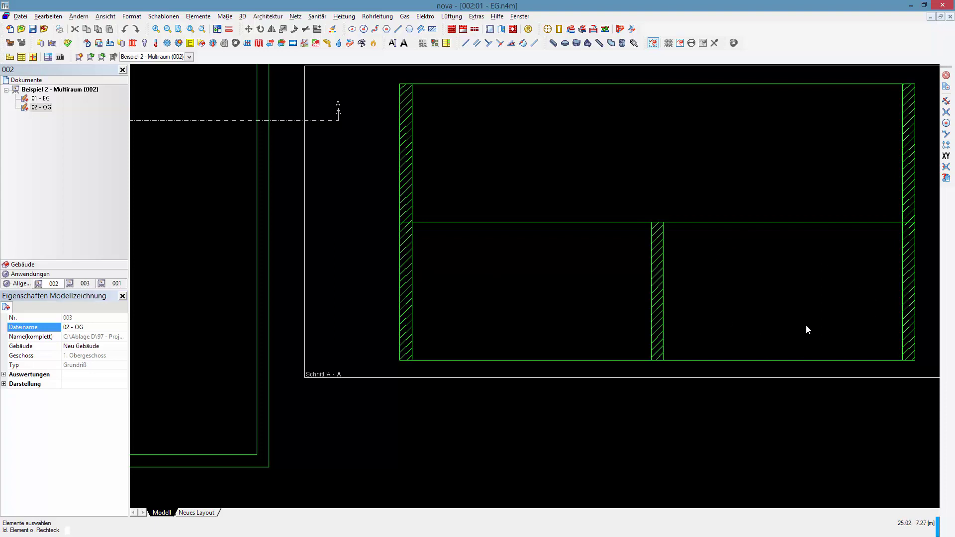
Switch from the ground-floor drawing to the 02 - OG drawing
{"action": "scroll", "coordinate": [688, 169], "scroll_direction": "down", "scroll_amount": 4}
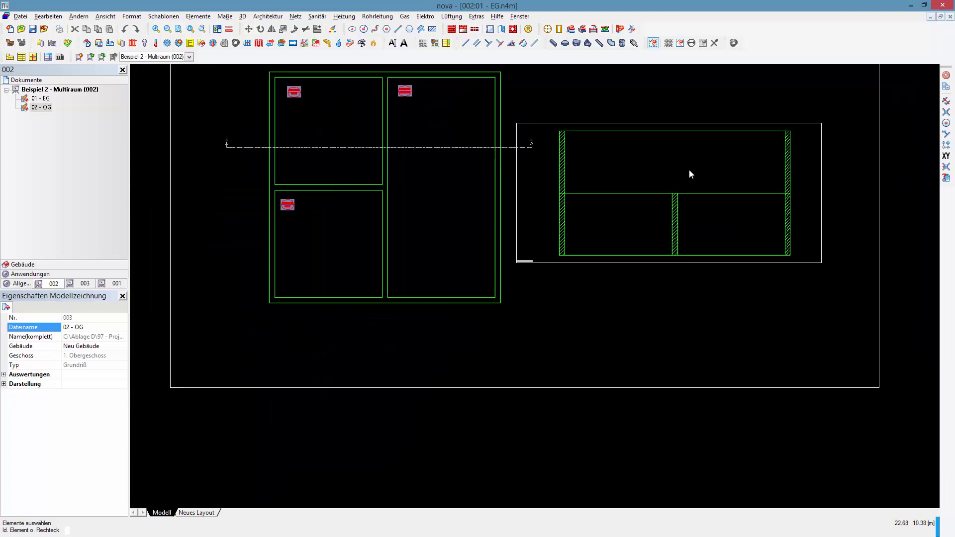
{"action": "middle_click_drag", "start_coordinate": [535, 178], "coordinate": [551, 208]}
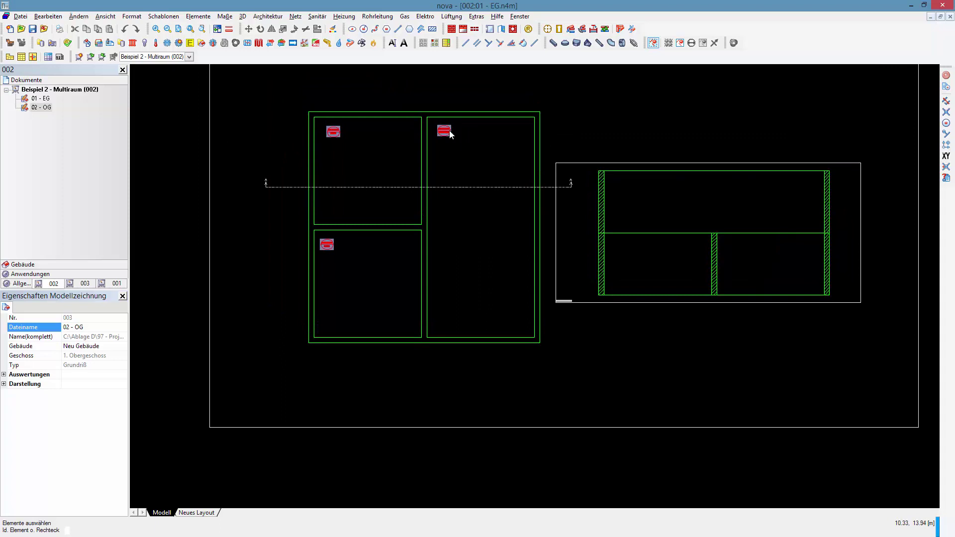
{"action": "double_click", "coordinate": [42, 107]}
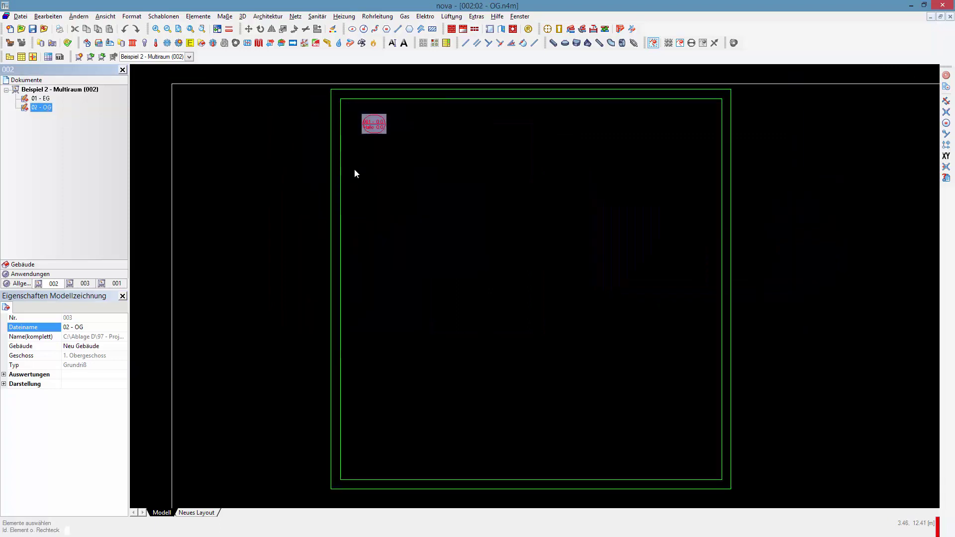
Set the Raumstruktur of room 001 - OG (Hallo OG) to the ground-floor room 003 - EG (Halle EG)
{"action": "scroll", "coordinate": [358, 124], "scroll_direction": "up", "scroll_amount": 3}
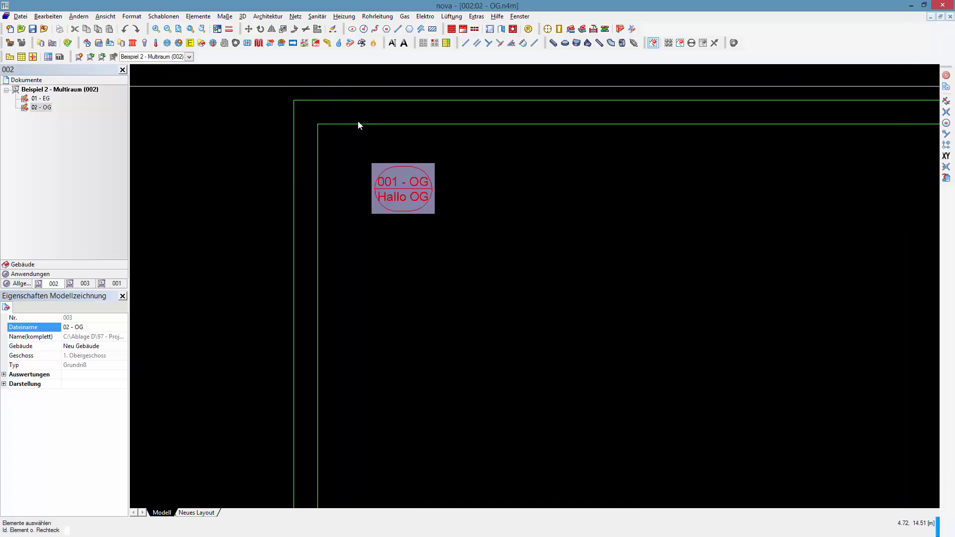
{"action": "left_click", "coordinate": [402, 175]}
{"action": "left_click", "coordinate": [123, 374]}
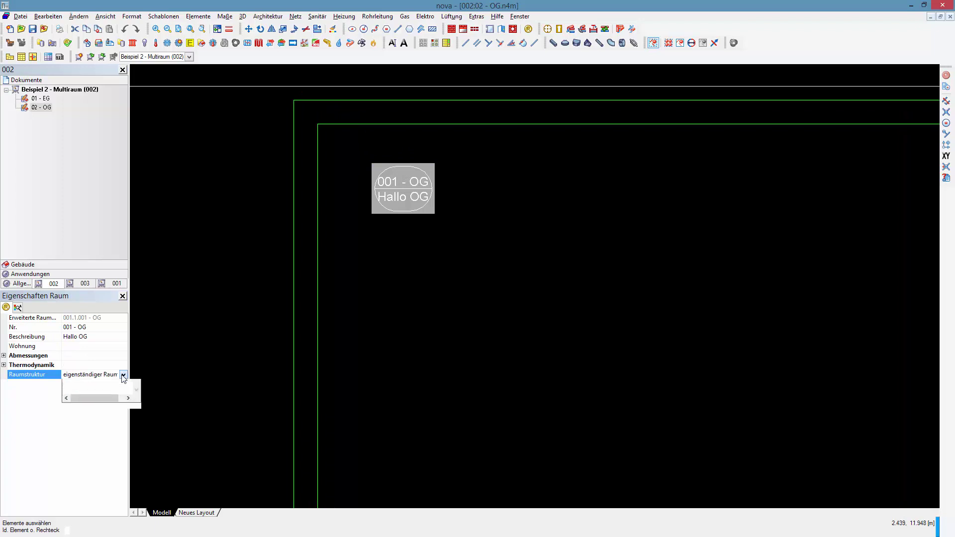
{"action": "left_click", "coordinate": [70, 450]}
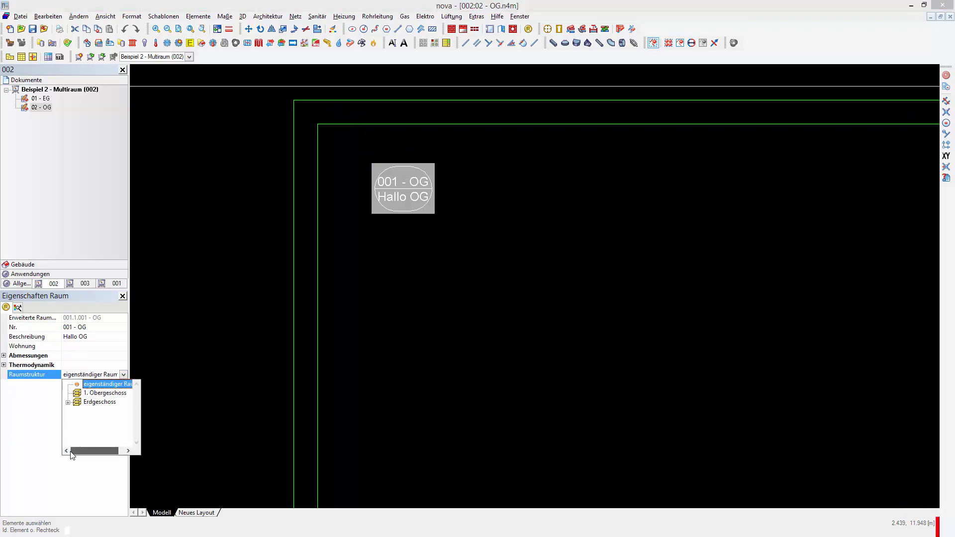
{"action": "left_click", "coordinate": [68, 403]}
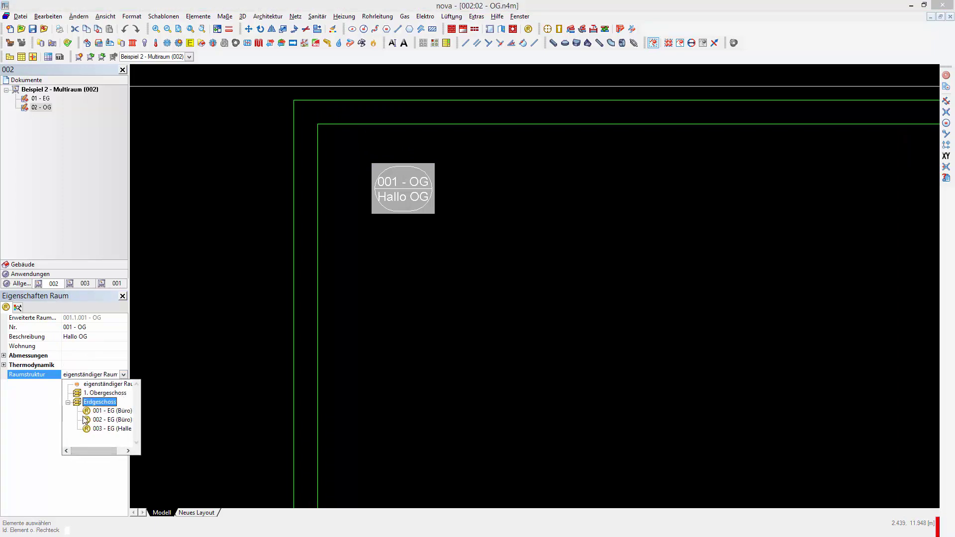
{"action": "left_click", "coordinate": [114, 428]}
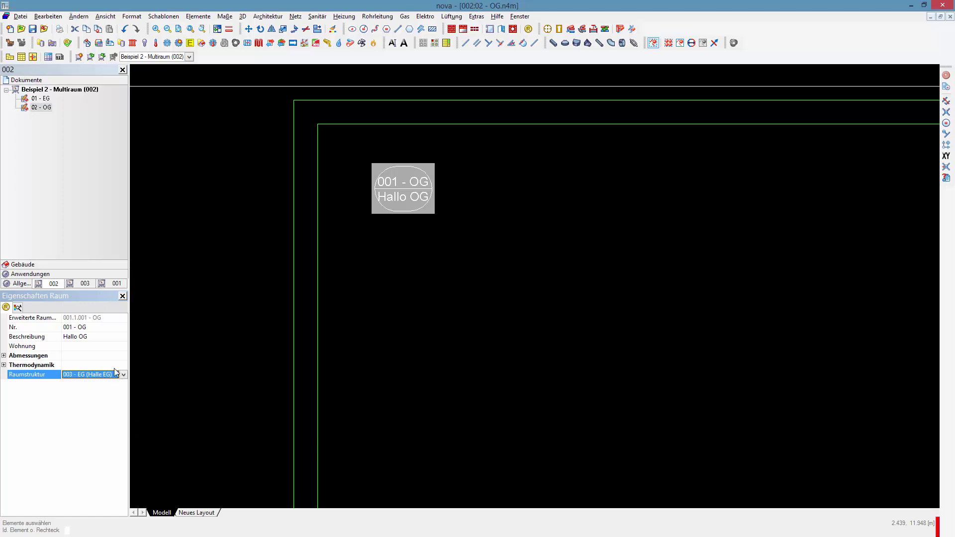
{"action": "left_click", "coordinate": [491, 278]}
{"action": "middle_click_drag", "start_coordinate": [479, 274], "coordinate": [434, 240]}
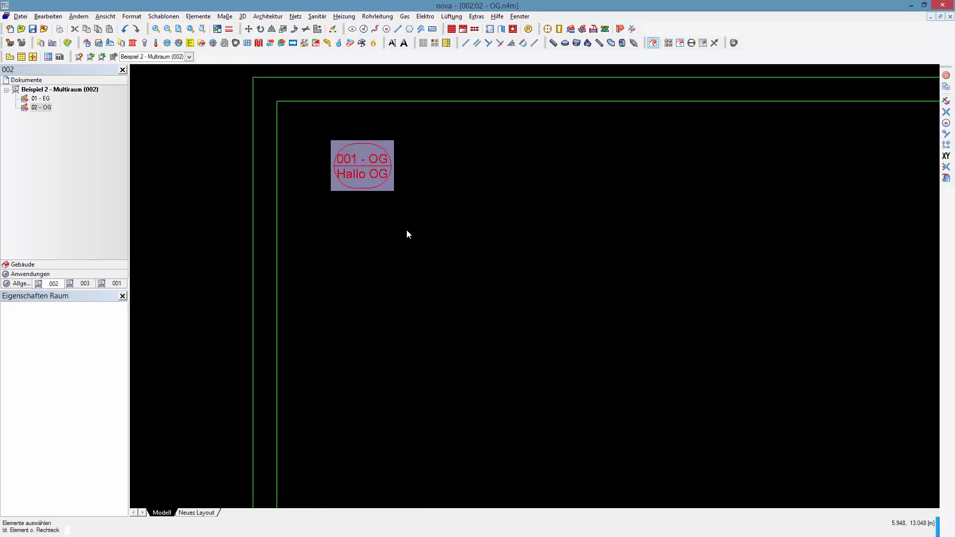
Open the heat load calculation (Heizlast) for Beispiel 2 - Multiraum and import the building data from the drawings
{"action": "left_click", "coordinate": [156, 43]}
{"action": "left_click", "coordinate": [72, 28]}
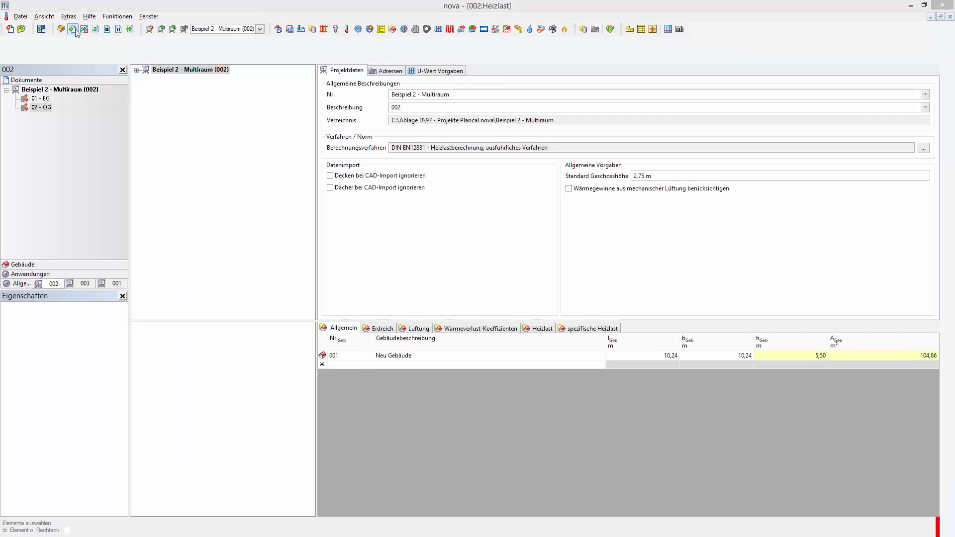
{"action": "left_click", "coordinate": [472, 346]}
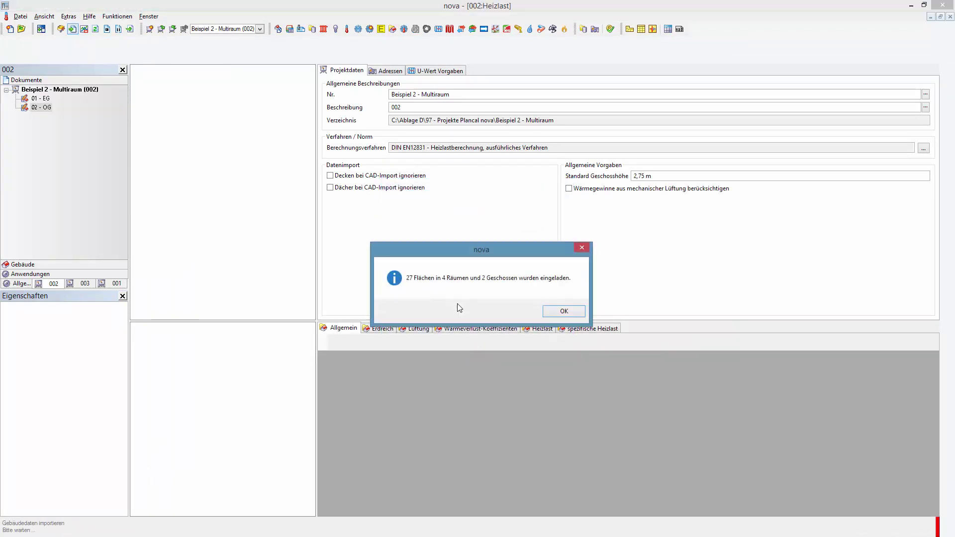
{"action": "left_click", "coordinate": [564, 311]}
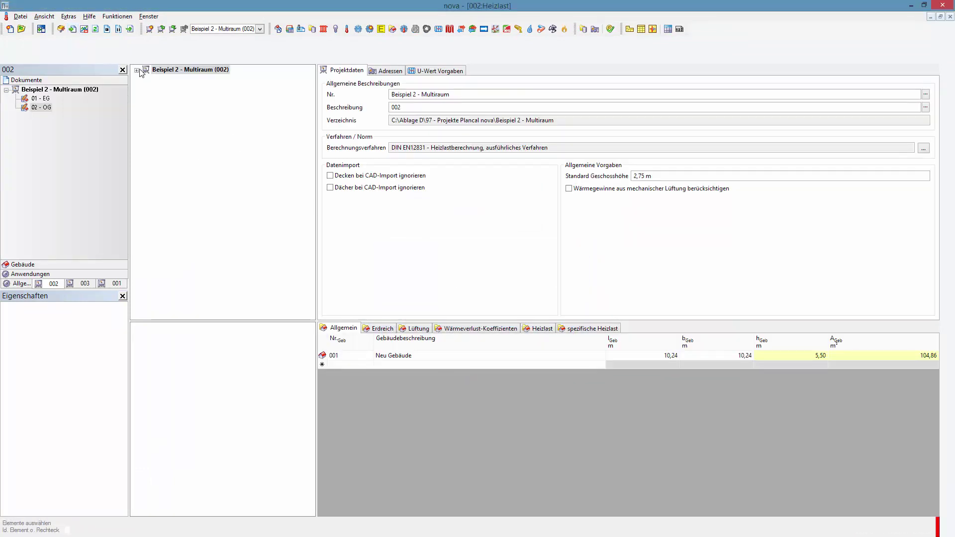
Expand the building's storeys and inspect the heat load data and surface lists of 001 - OG (Hallo OG) and 003 - EG (Halle EG)
{"action": "left_click", "coordinate": [146, 79]}
{"action": "left_click", "coordinate": [156, 97]}
{"action": "left_click", "coordinate": [156, 88]}
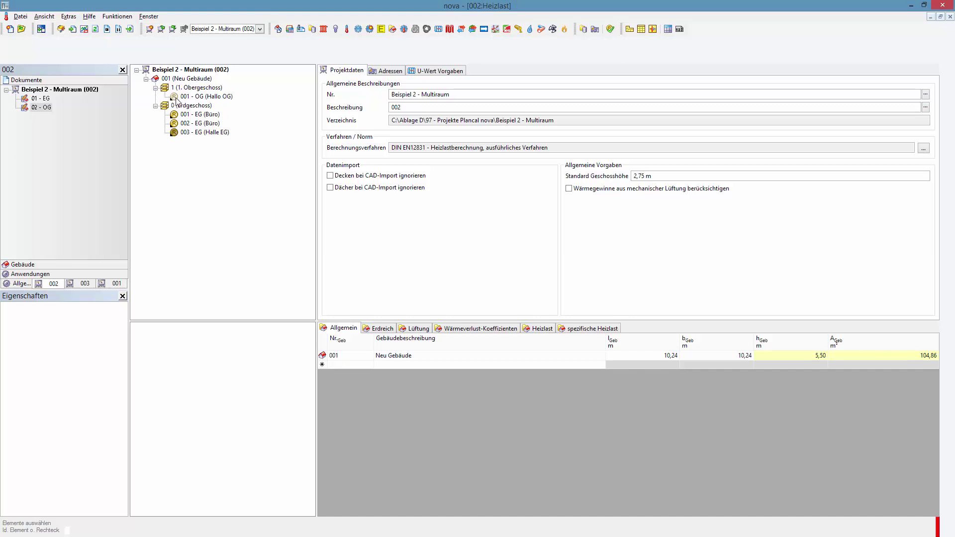
{"action": "left_click", "coordinate": [204, 97]}
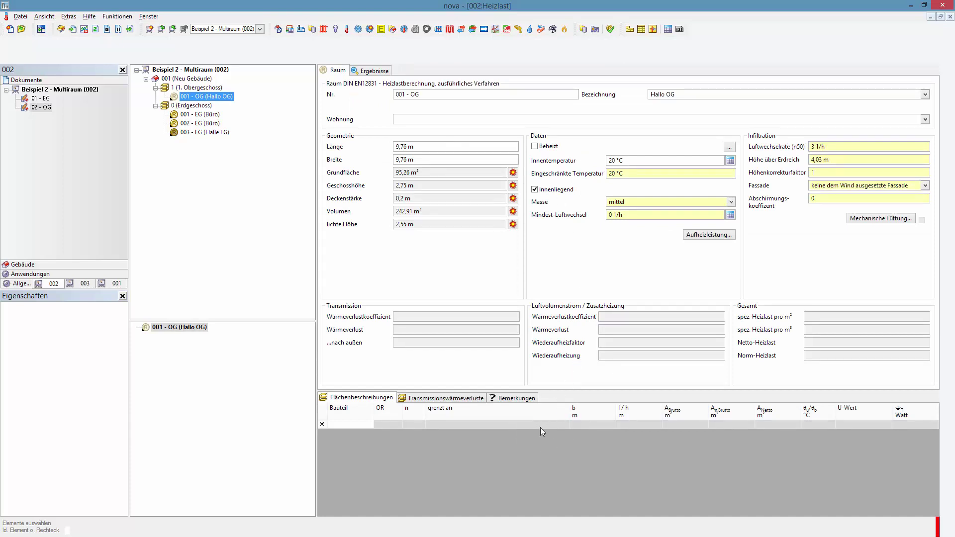
{"action": "left_click", "coordinate": [225, 133]}
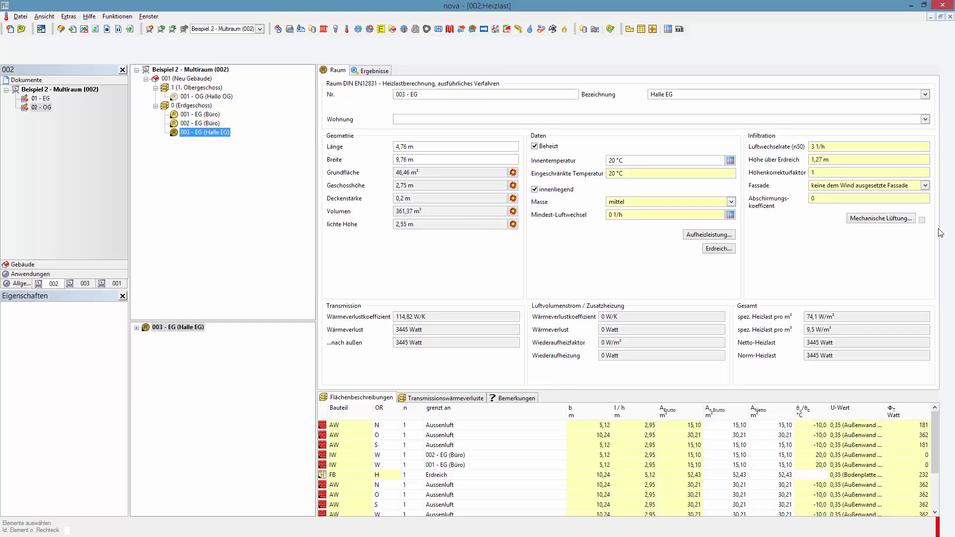
{"action": "mouse_move", "coordinate": [936, 429]}
{"action": "left_mouse_down"}
{"action": "mouse_move", "coordinate": [937, 456]}
{"action": "mouse_move", "coordinate": [935, 424]}
{"action": "left_mouse_up"}
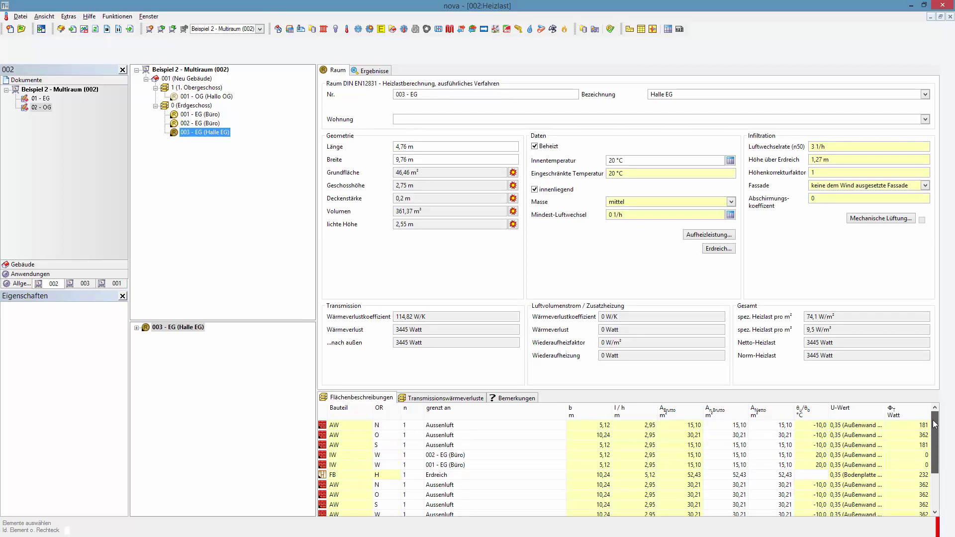
{"action": "left_click_drag", "start_coordinate": [934, 424], "coordinate": [935, 450]}
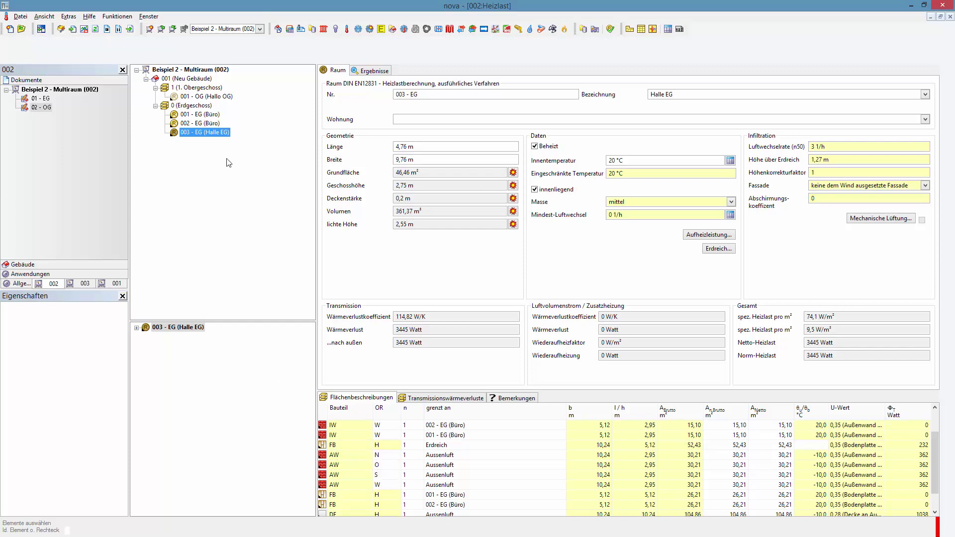
Inspect the ceiling surface (DE) of office 001 - EG (Büro), and close the heat load calculation
{"action": "left_click", "coordinate": [214, 115]}
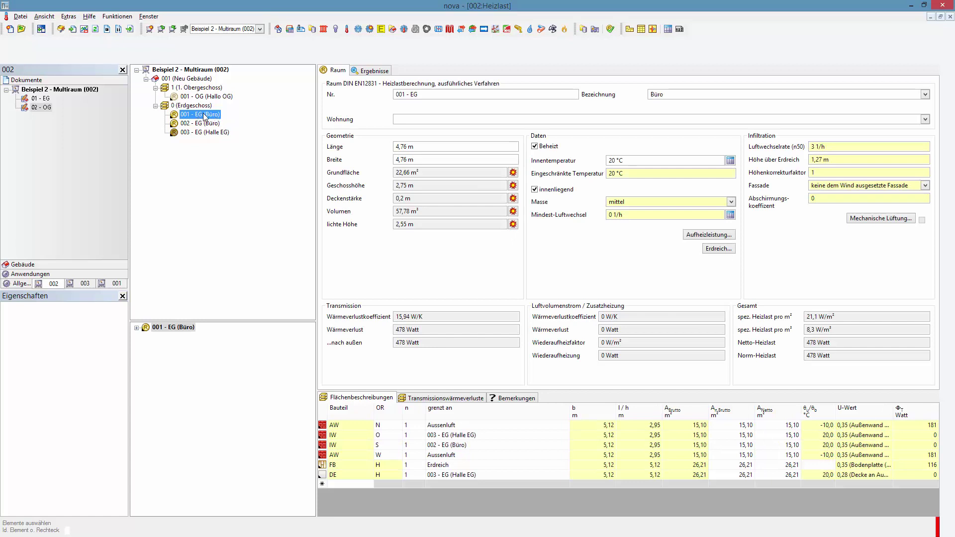
{"action": "left_click", "coordinate": [324, 476]}
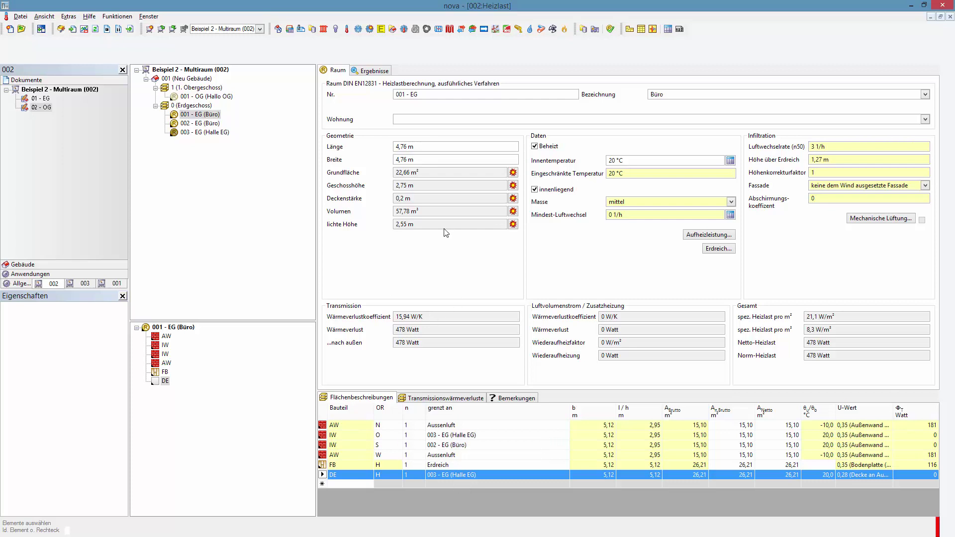
{"action": "left_click", "coordinate": [951, 17]}
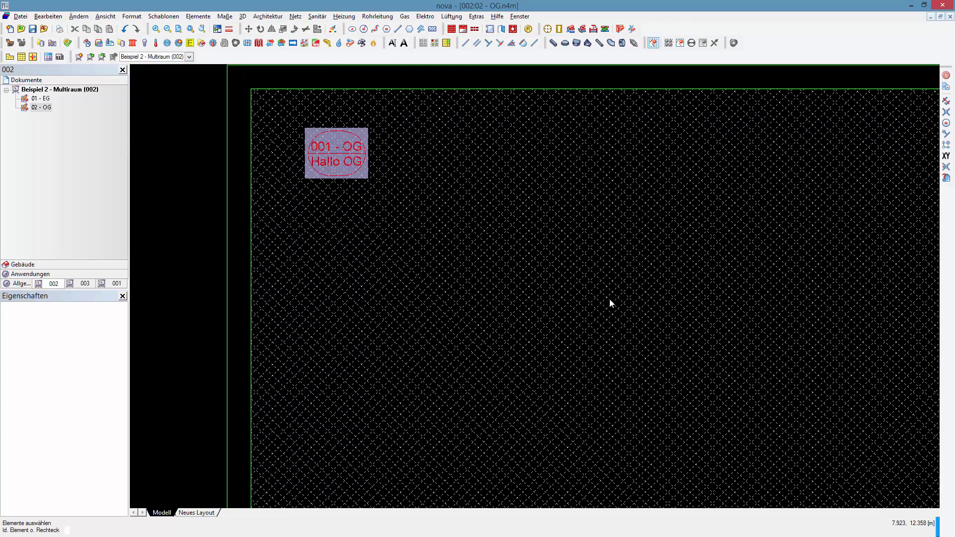
Set the Raumstruktur of room 001 - OG (Hallo OG) back to eigenständiger Raum and check its properties
{"action": "scroll", "coordinate": [443, 299], "scroll_direction": "down", "scroll_amount": 2}
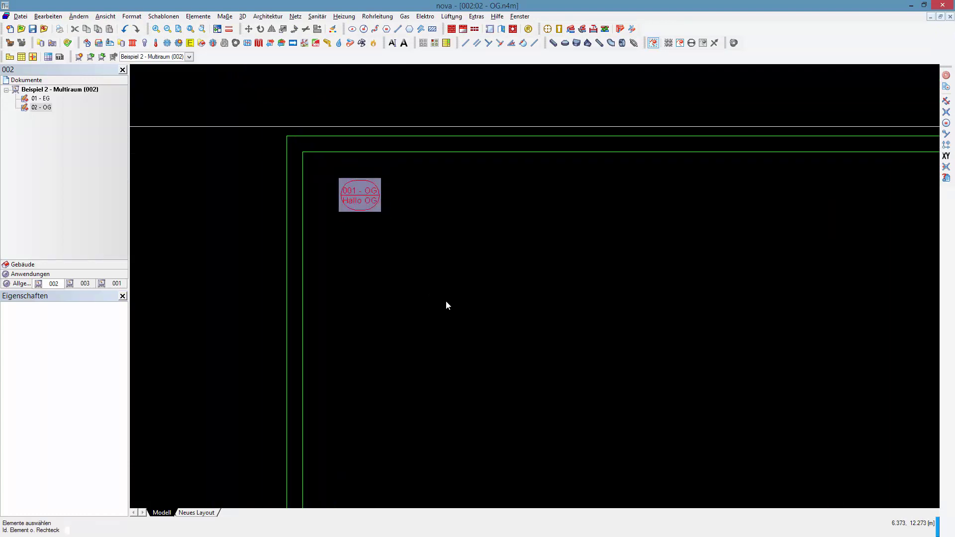
{"action": "left_click", "coordinate": [337, 171]}
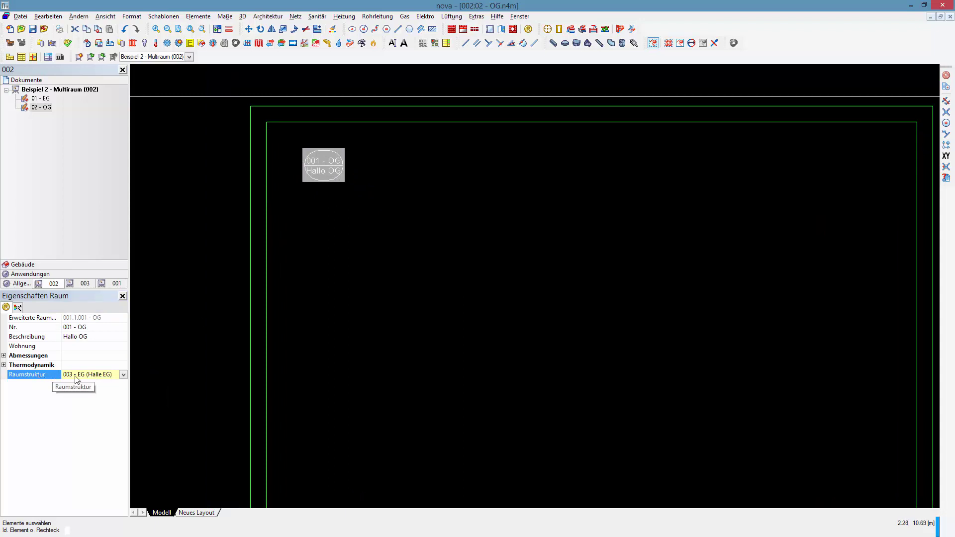
{"action": "left_click", "coordinate": [124, 375]}
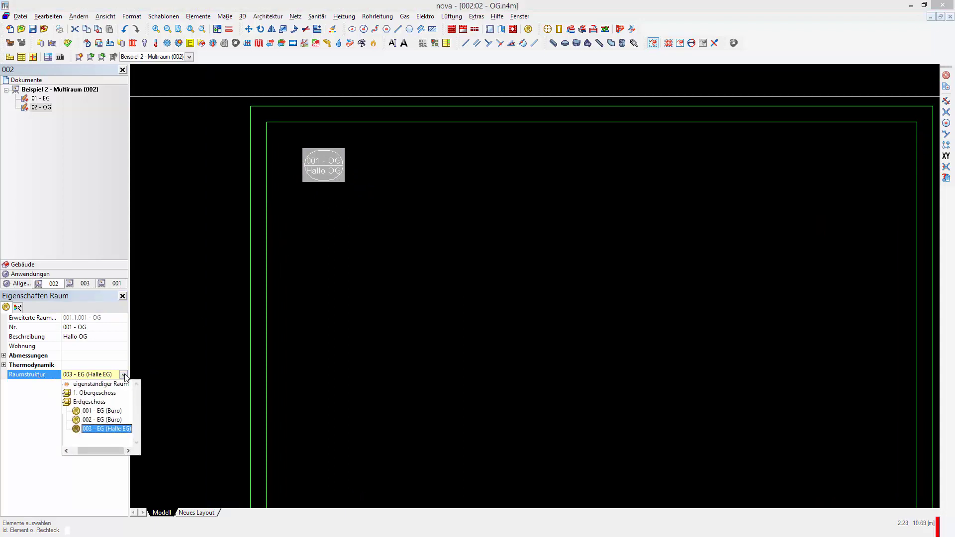
{"action": "left_click", "coordinate": [94, 385]}
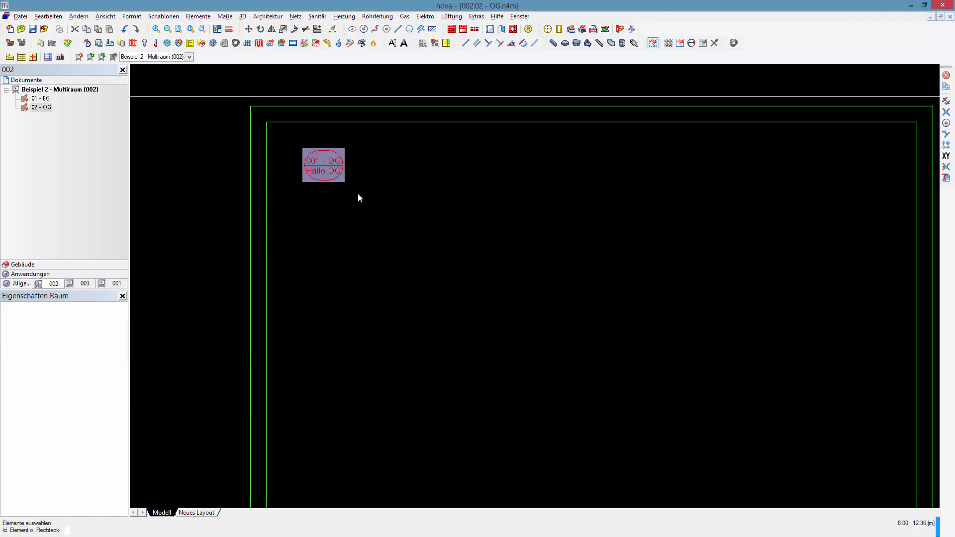
{"action": "left_click", "coordinate": [343, 176]}
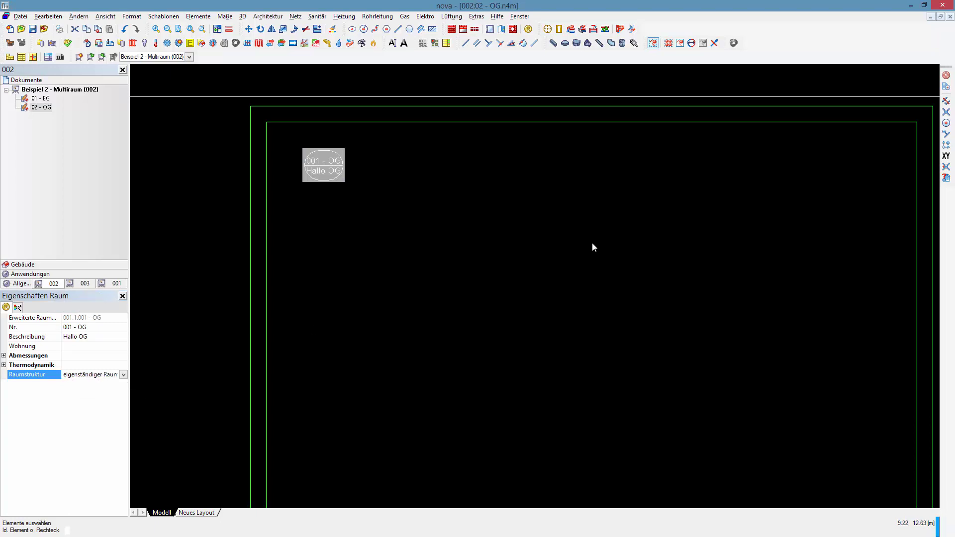
Close the 02 - OG and 01 - EG drawings, saving the changes in both
{"action": "left_click", "coordinate": [950, 17]}
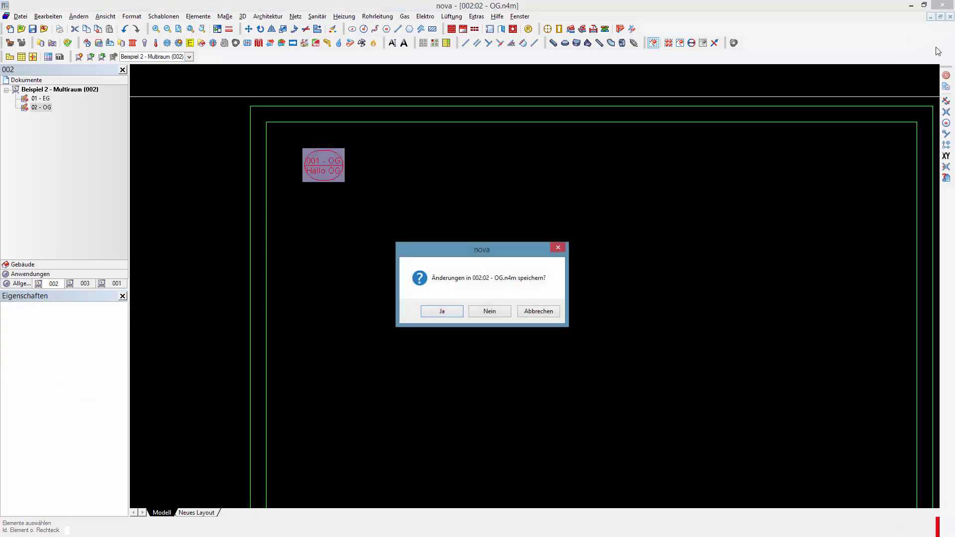
{"action": "left_click", "coordinate": [442, 312]}
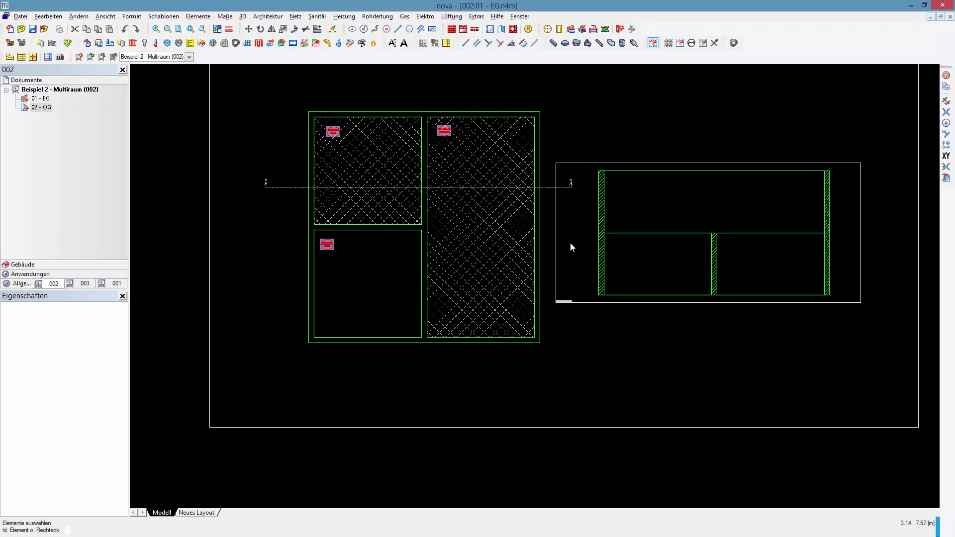
{"action": "left_click", "coordinate": [950, 16]}
{"action": "left_click", "coordinate": [437, 311]}
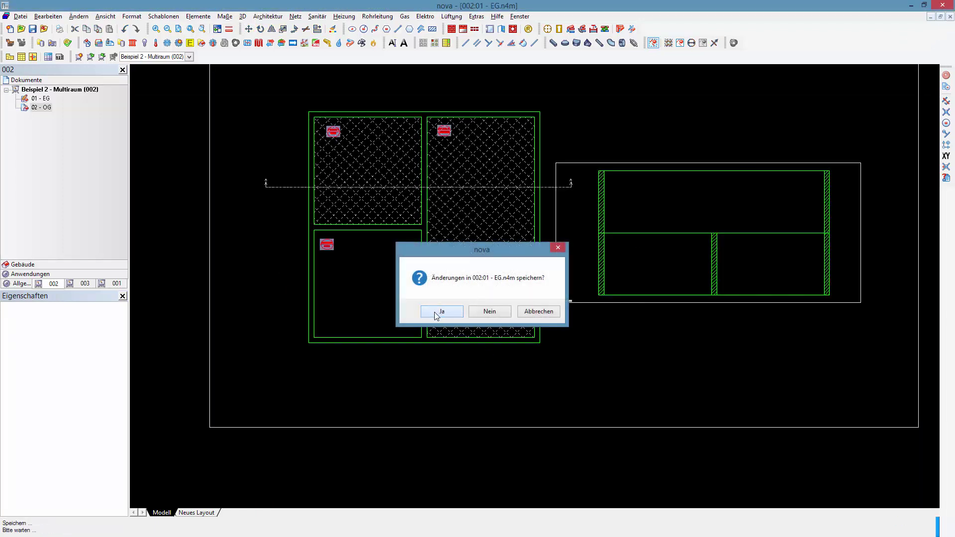
Open drawing 02 - EG of project 003, Beispiel 3 - Multiraum, and update all references to changed rooms
{"action": "left_click", "coordinate": [116, 283]}
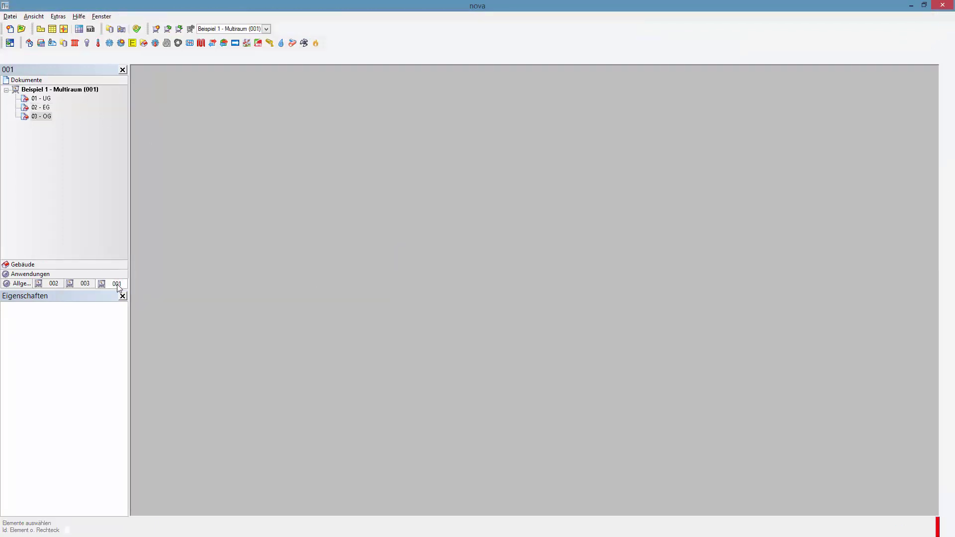
{"action": "left_click", "coordinate": [85, 283]}
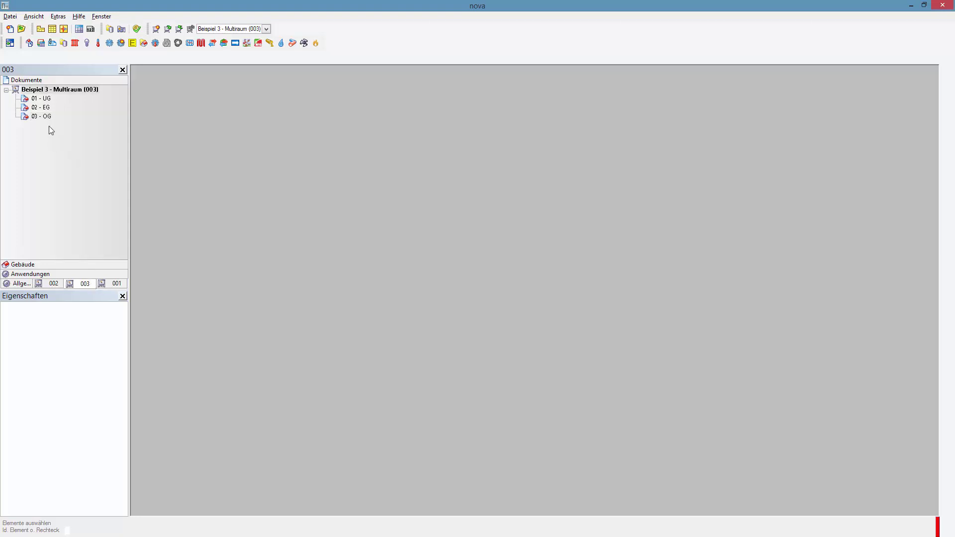
{"action": "double_click", "coordinate": [44, 108]}
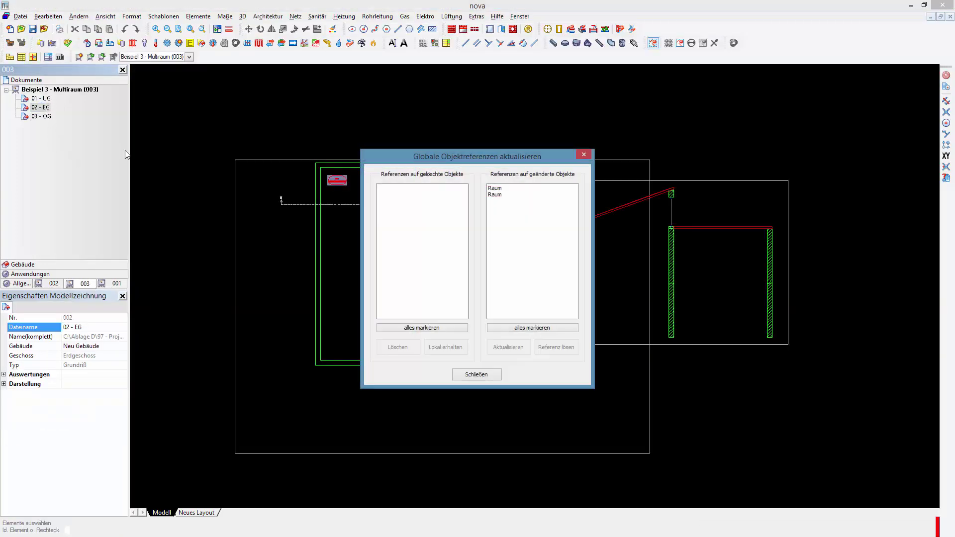
{"action": "left_click", "coordinate": [532, 327]}
{"action": "left_click", "coordinate": [507, 347]}
{"action": "left_click", "coordinate": [476, 374]}
Examine the building section with the sloped and flat roofs up close, and inspect the properties of its middle wall
{"action": "scroll", "coordinate": [607, 298], "scroll_direction": "up", "scroll_amount": 5}
{"action": "scroll", "coordinate": [616, 277], "scroll_direction": "up", "scroll_amount": 4}
{"action": "middle_click_drag", "start_coordinate": [623, 306], "coordinate": [621, 293]}
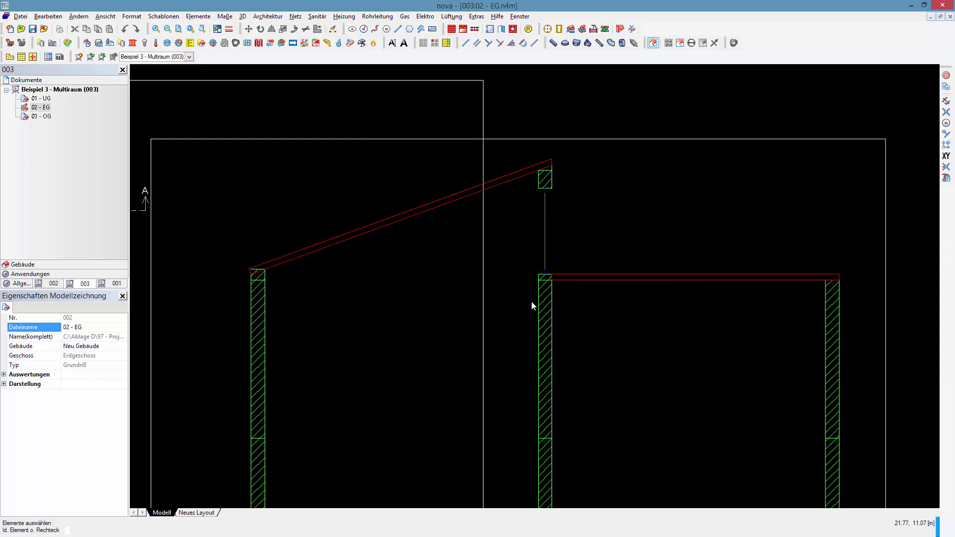
{"action": "left_click", "coordinate": [545, 286]}
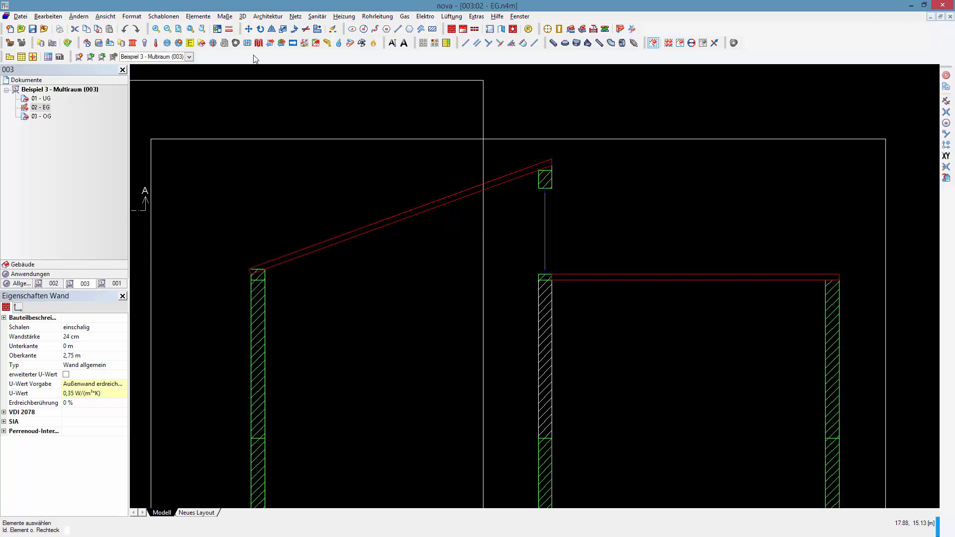
Open the Online-Shading view and examine the building's roofs and upper wall windows in 3D
{"action": "left_click", "coordinate": [243, 16]}
{"action": "mouse_move", "coordinate": [222, 61]}
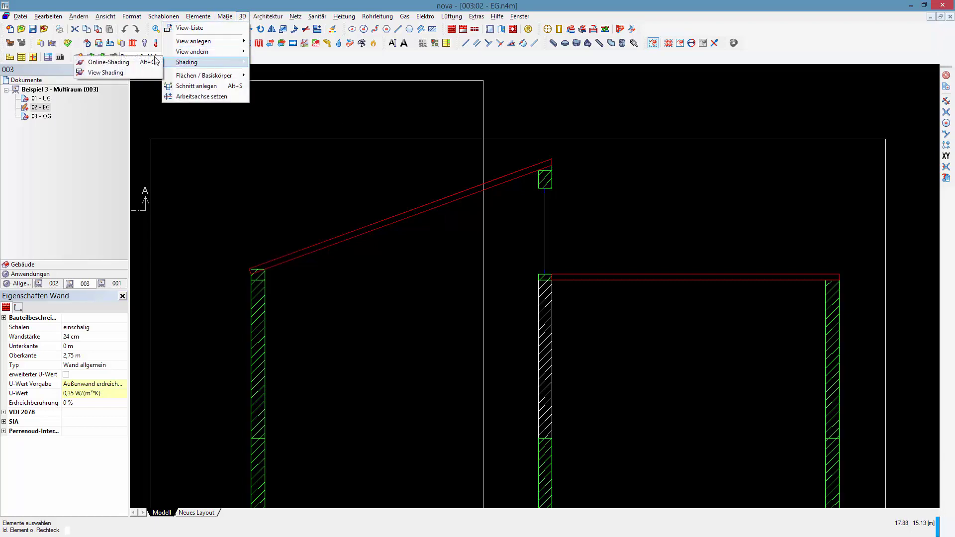
{"action": "left_click", "coordinate": [119, 61]}
{"action": "mouse_move", "coordinate": [448, 282]}
{"action": "left_mouse_down"}
{"action": "mouse_move", "coordinate": [443, 273]}
{"action": "mouse_move", "coordinate": [494, 283]}
{"action": "mouse_move", "coordinate": [481, 275]}
{"action": "mouse_move", "coordinate": [497, 275]}
{"action": "mouse_move", "coordinate": [484, 272]}
{"action": "left_mouse_up"}
{"action": "scroll", "coordinate": [485, 306], "scroll_direction": "up", "scroll_amount": 5}
{"action": "mouse_move", "coordinate": [472, 269]}
{"action": "left_mouse_down"}
{"action": "mouse_move", "coordinate": [497, 268]}
{"action": "mouse_move", "coordinate": [488, 271]}
{"action": "left_mouse_up"}
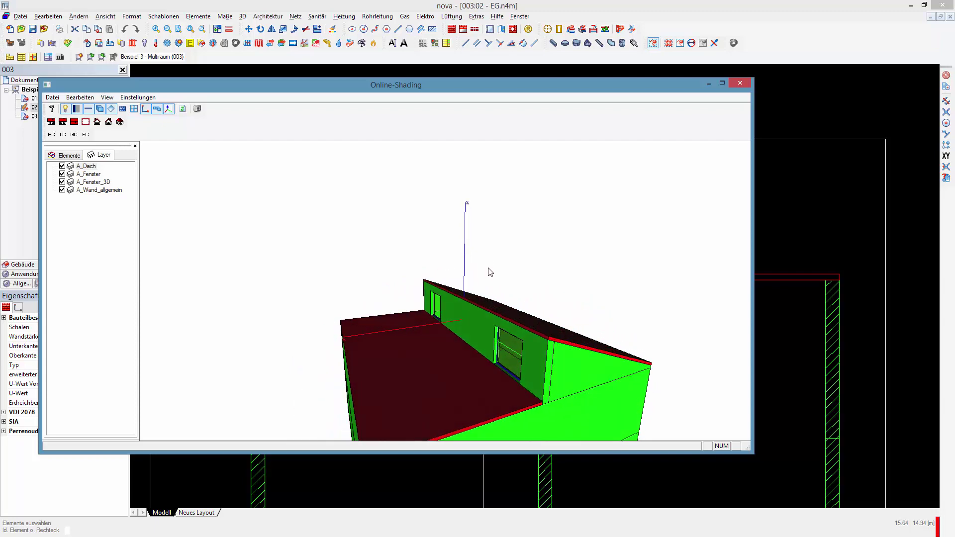
Close the Online-Shading view to return to the floor plan and section of 02 - EG
{"action": "left_click", "coordinate": [740, 83]}
{"action": "scroll", "coordinate": [556, 251], "scroll_direction": "down", "scroll_amount": 5}
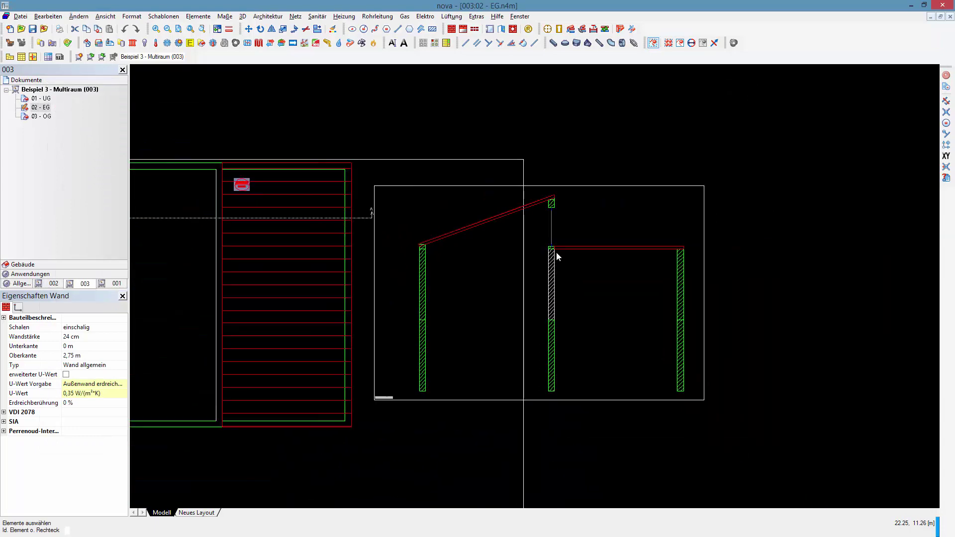
{"action": "middle_click_drag", "start_coordinate": [371, 268], "coordinate": [452, 258]}
{"action": "scroll", "coordinate": [442, 258], "scroll_direction": "up", "scroll_amount": 2}
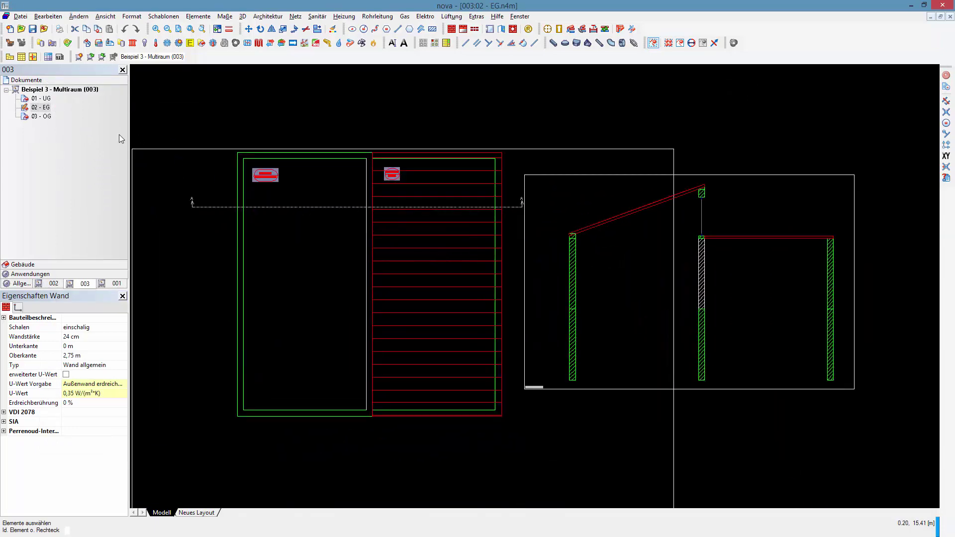
Open drawing 03 - OG of Beispiel 3 - Multiraum and update all references to changed rooms
{"action": "double_click", "coordinate": [46, 118]}
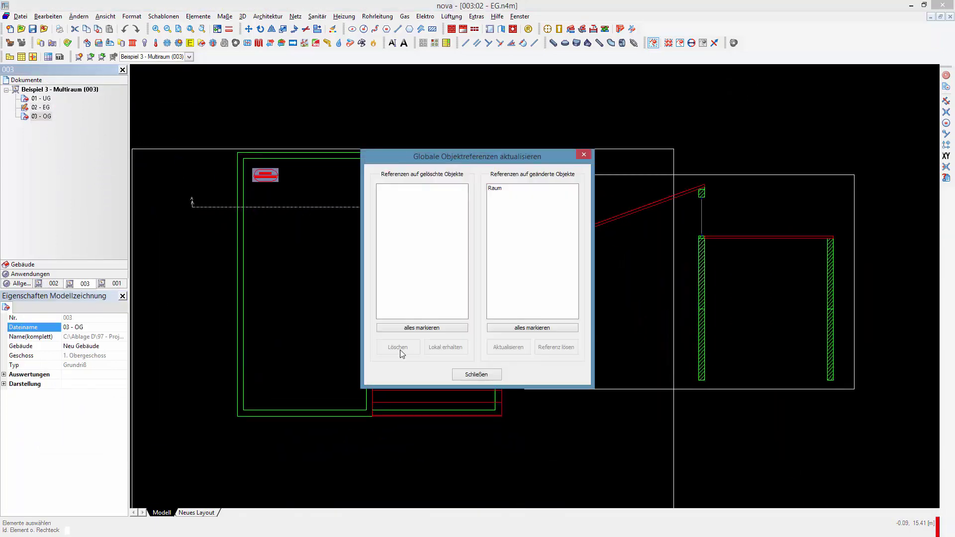
{"action": "left_click", "coordinate": [533, 328]}
{"action": "left_click", "coordinate": [508, 347]}
{"action": "left_click", "coordinate": [476, 374]}
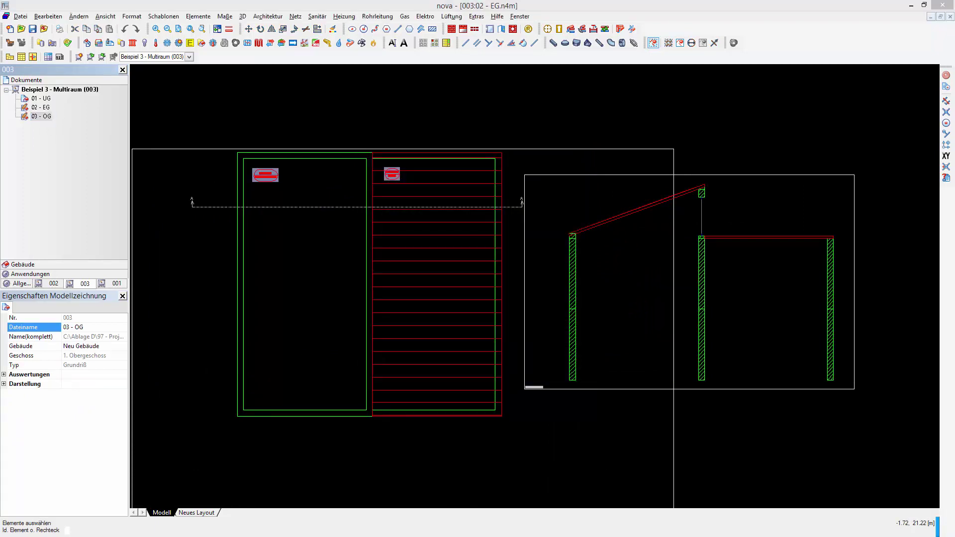
Assign the roof room 001 - OG (Dach) to the Erdgeschoss room 001 - EG (Raum mit Dach) through its Raumstruktur property
{"action": "scroll", "coordinate": [339, 161], "scroll_direction": "up", "scroll_amount": 3}
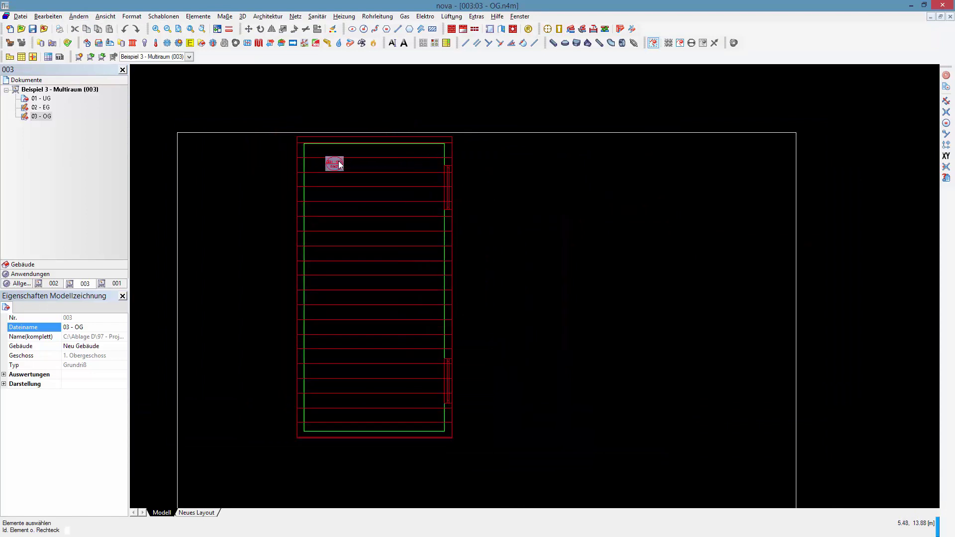
{"action": "scroll", "coordinate": [341, 172], "scroll_direction": "up", "scroll_amount": 1}
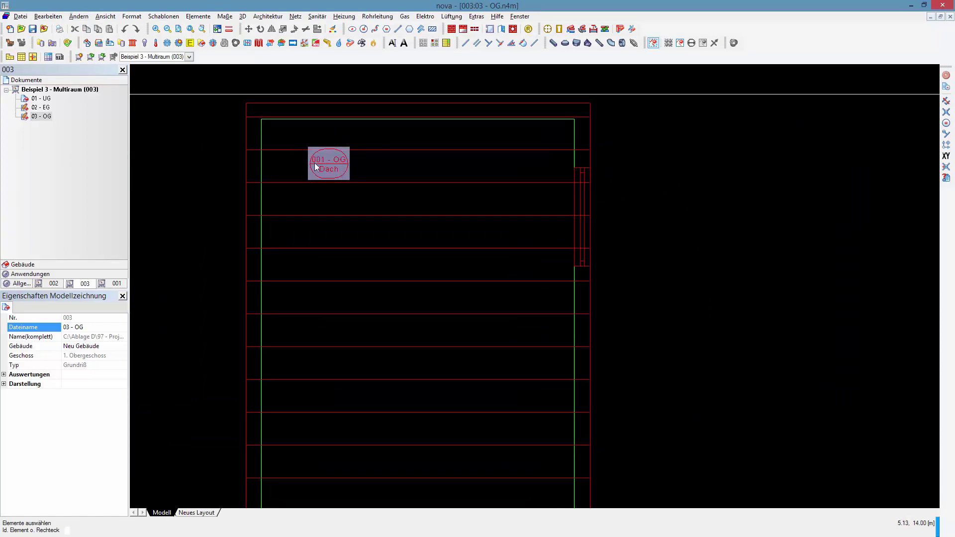
{"action": "left_click", "coordinate": [327, 166]}
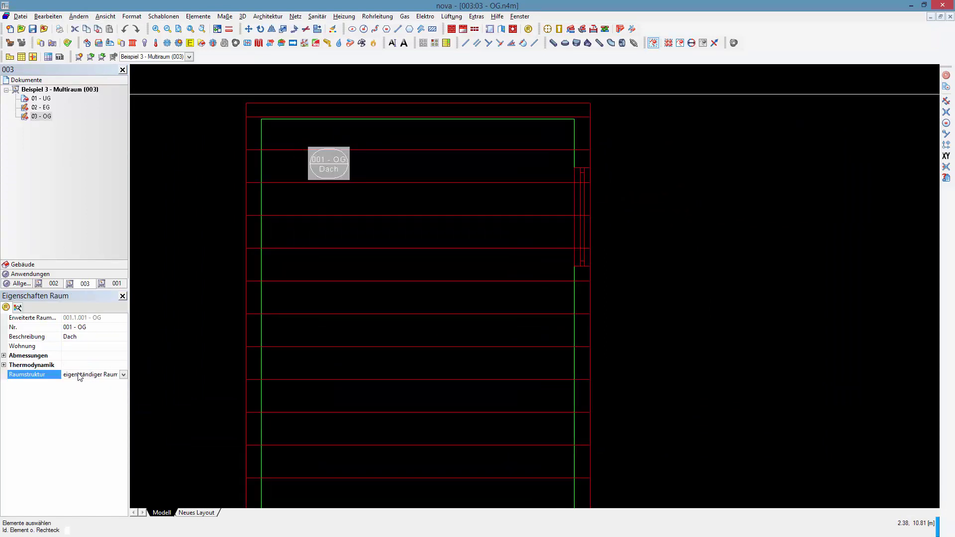
{"action": "left_click", "coordinate": [123, 374]}
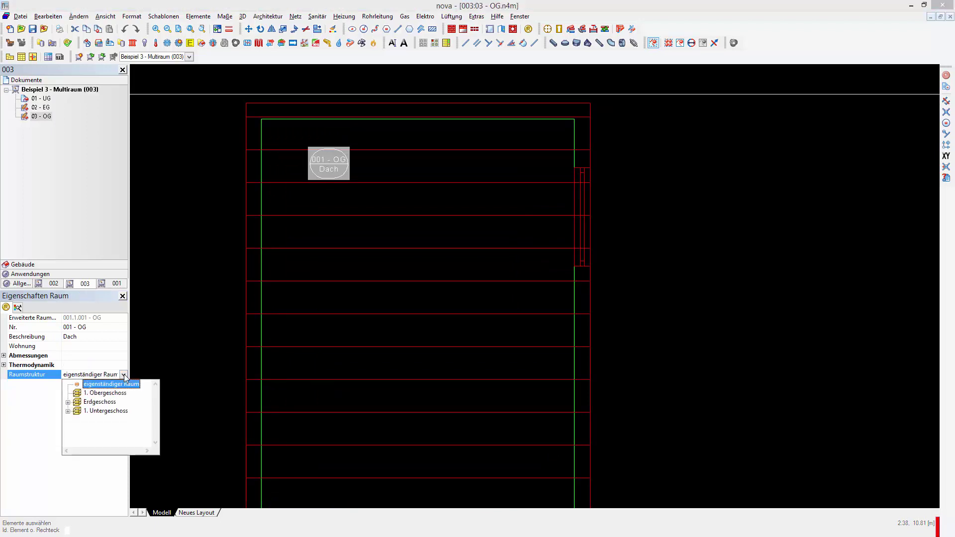
{"action": "left_click", "coordinate": [68, 402]}
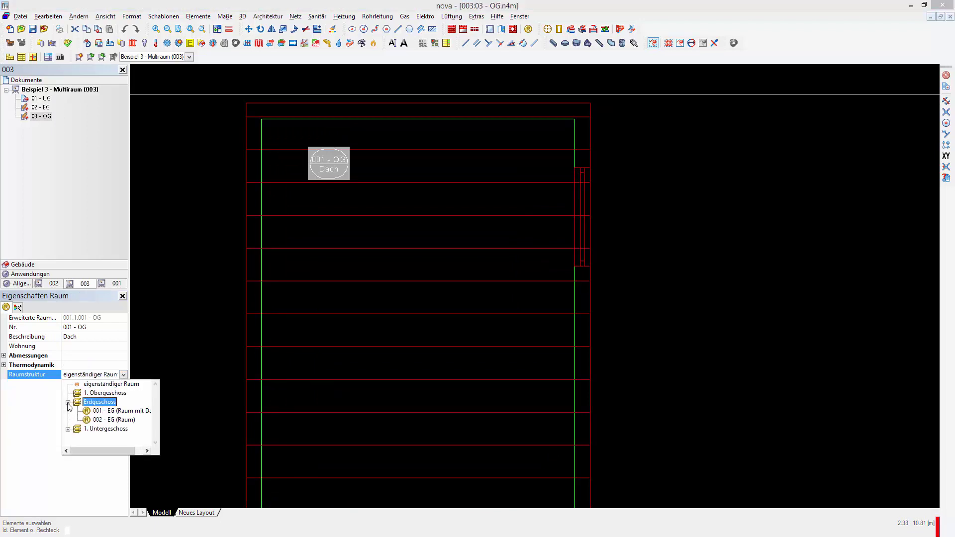
{"action": "left_click", "coordinate": [132, 411]}
{"action": "scroll", "coordinate": [485, 261], "scroll_direction": "down", "scroll_amount": 3}
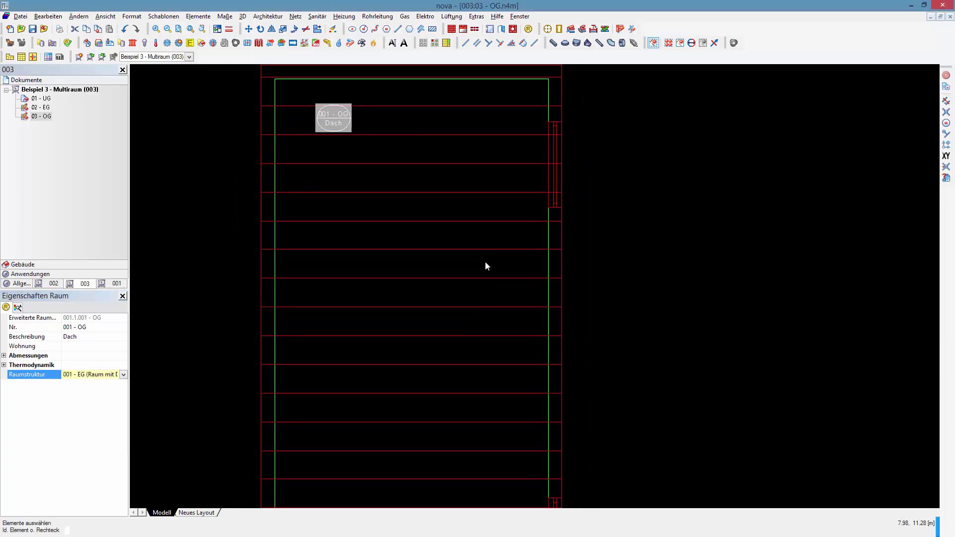
{"action": "left_click", "coordinate": [586, 281]}
{"action": "middle_click_drag", "start_coordinate": [587, 281], "coordinate": [551, 278]}
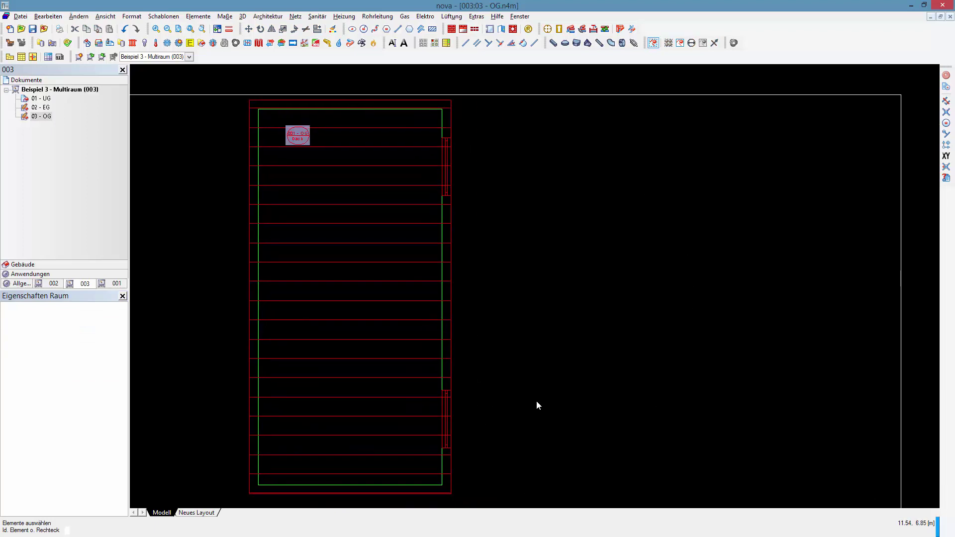
From drawing 02 - EG, open the Heizlast calculation and import the building data of all three storeys of project 003
{"action": "double_click", "coordinate": [40, 107]}
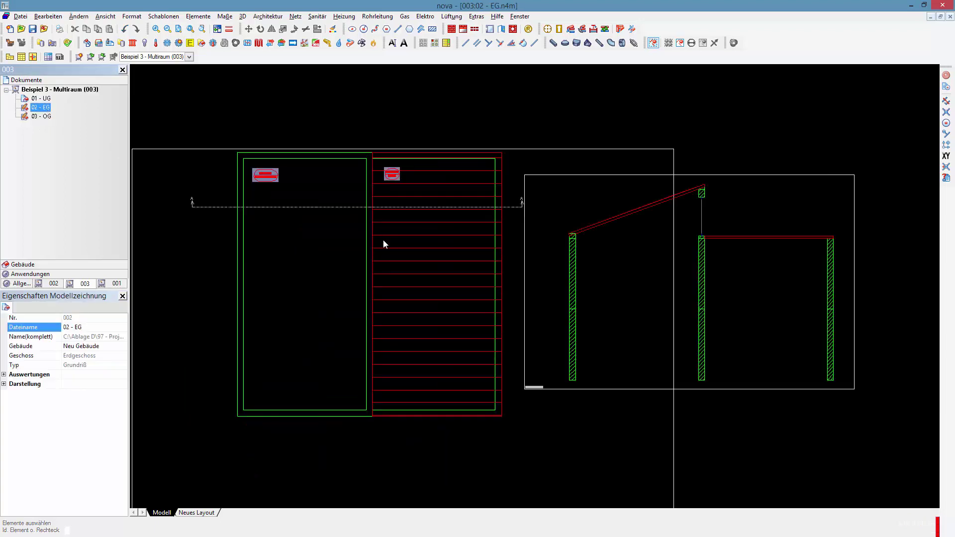
{"action": "scroll", "coordinate": [381, 225], "scroll_direction": "down", "scroll_amount": 1}
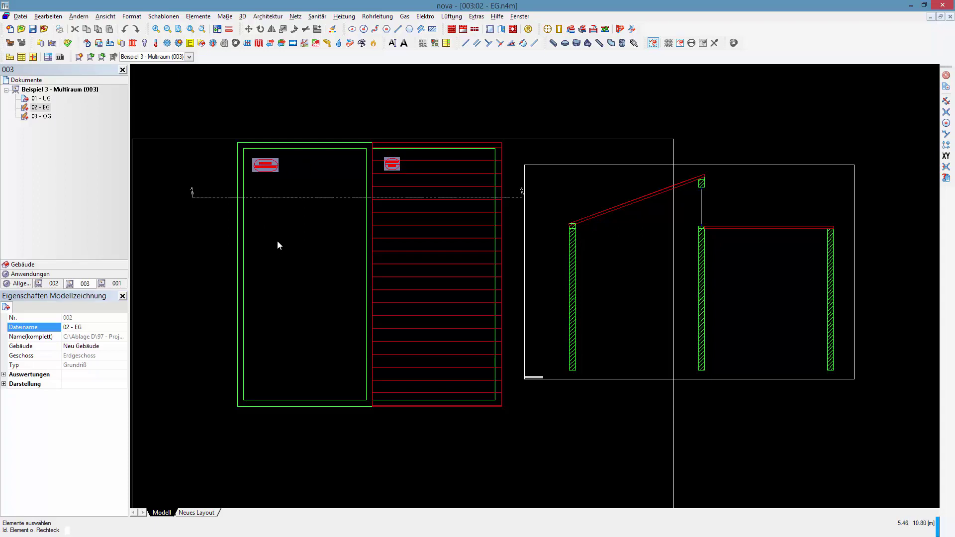
{"action": "left_click", "coordinate": [156, 44]}
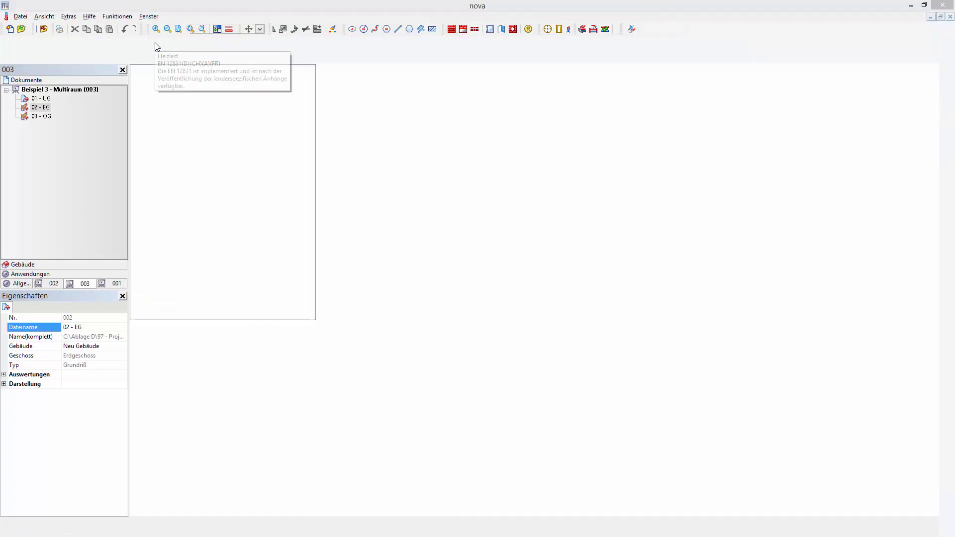
{"action": "left_click", "coordinate": [73, 28]}
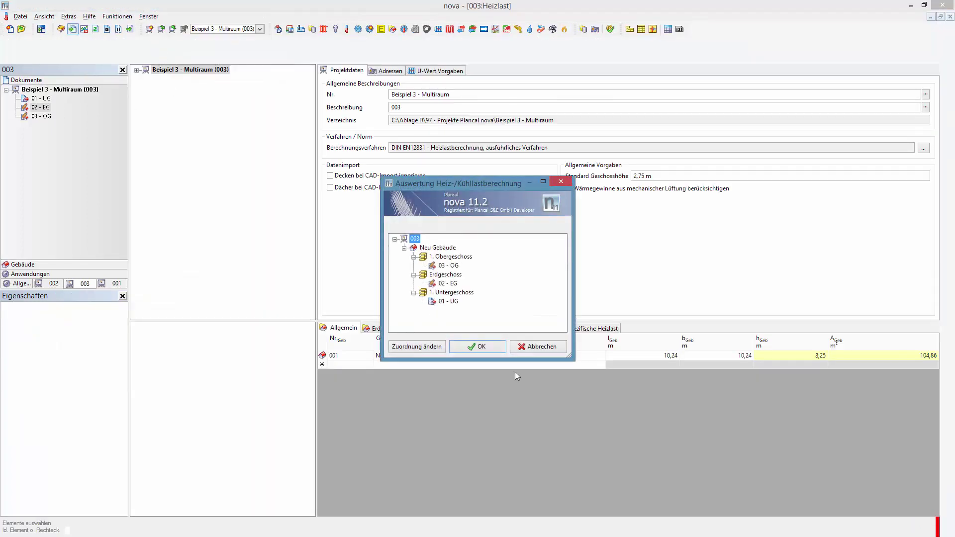
{"action": "left_click", "coordinate": [493, 346]}
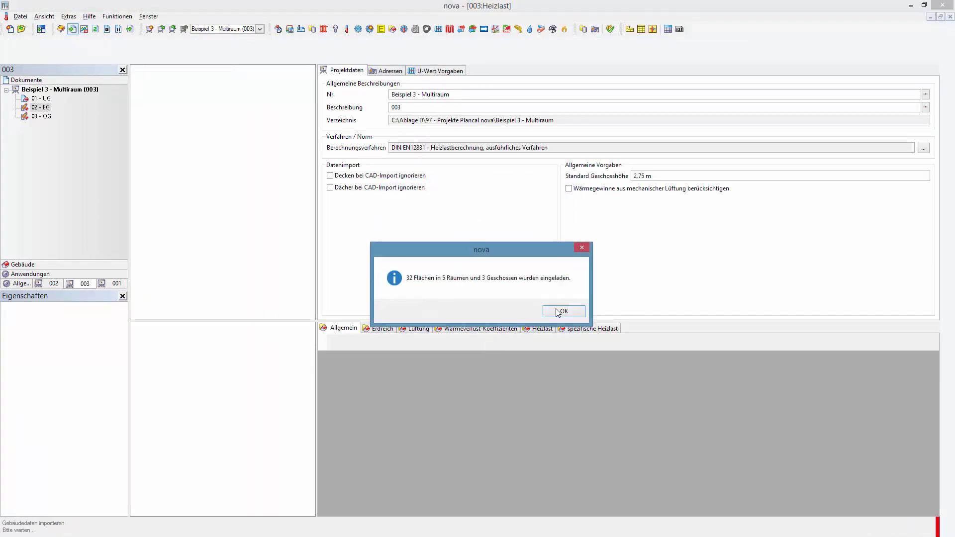
{"action": "left_click", "coordinate": [557, 314]}
Show the heat load data of room 001 - OG (Dach) in the 1. Obergeschoss of Neu Gebäude
{"action": "left_click", "coordinate": [137, 70]}
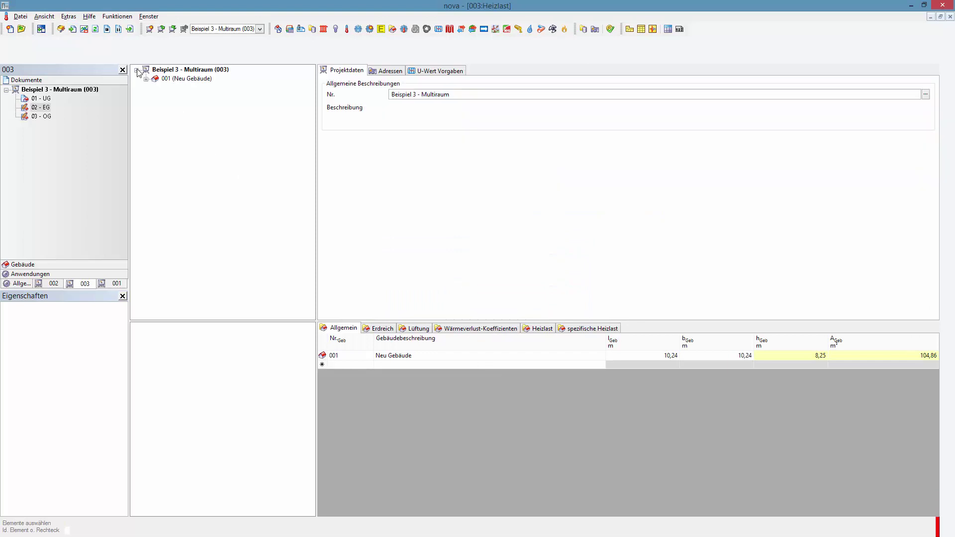
{"action": "left_click", "coordinate": [146, 79]}
{"action": "left_click", "coordinate": [156, 88]}
{"action": "left_click", "coordinate": [193, 97]}
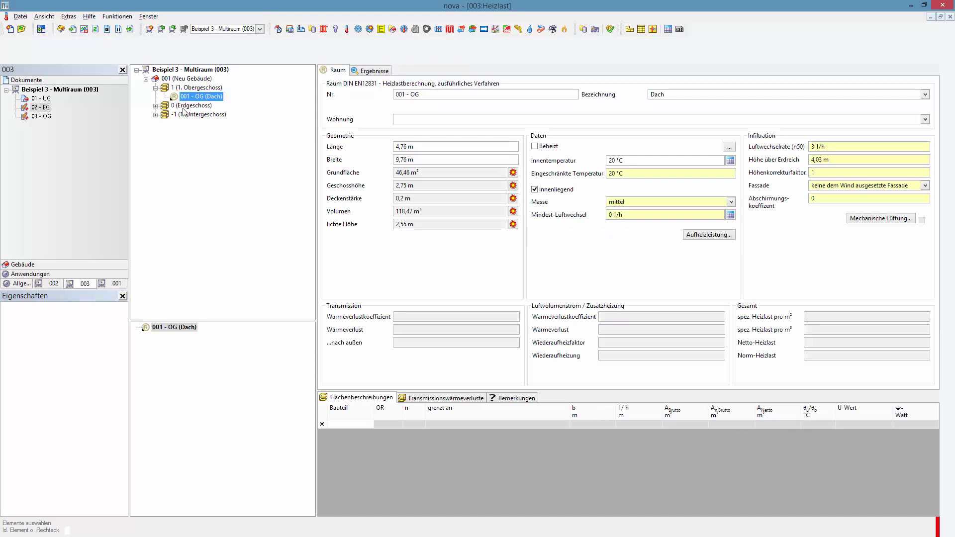
Inspect the surface list of Erdgeschoss room 001 - EG (Raum mit Dach), checking the upper east outer wall, its window and the roof
{"action": "left_click", "coordinate": [155, 106]}
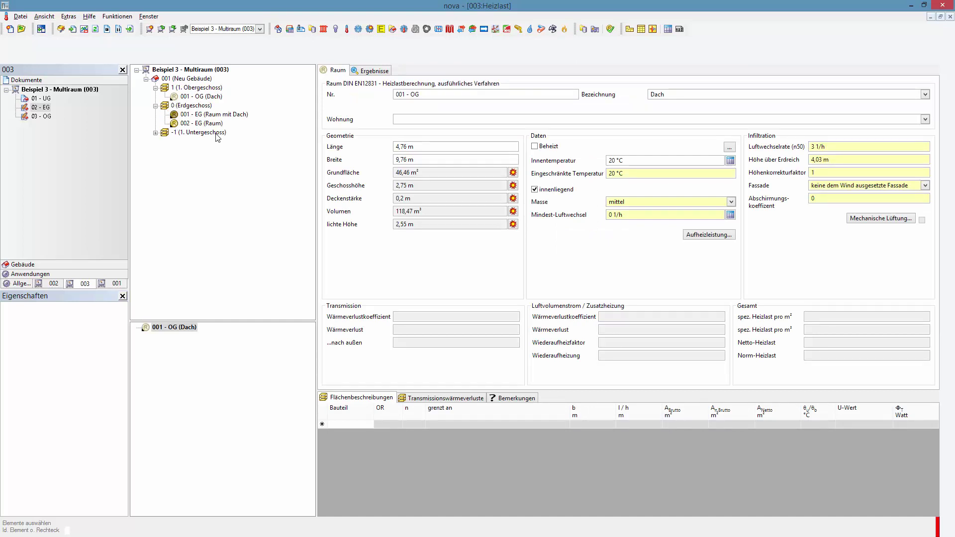
{"action": "left_click", "coordinate": [221, 115]}
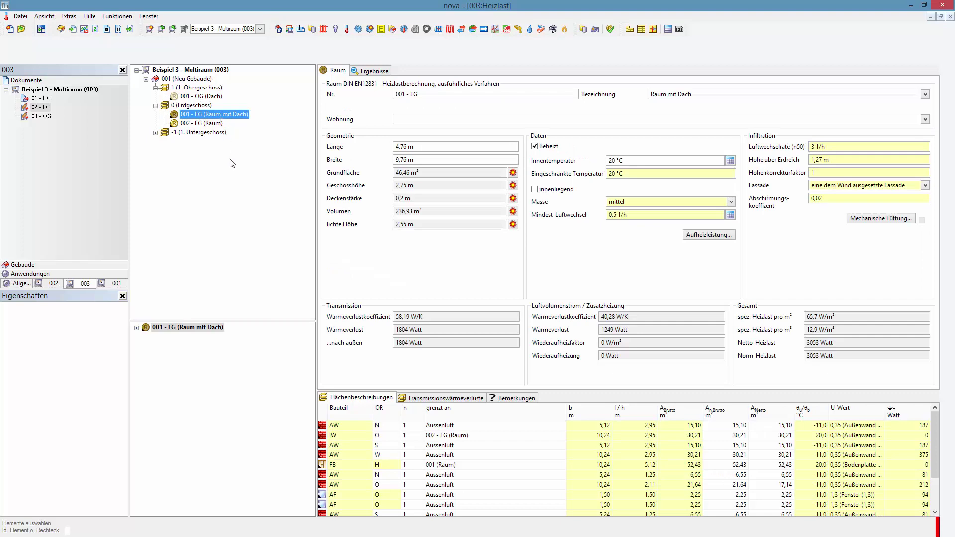
{"action": "left_click_drag", "start_coordinate": [525, 390], "coordinate": [522, 271]}
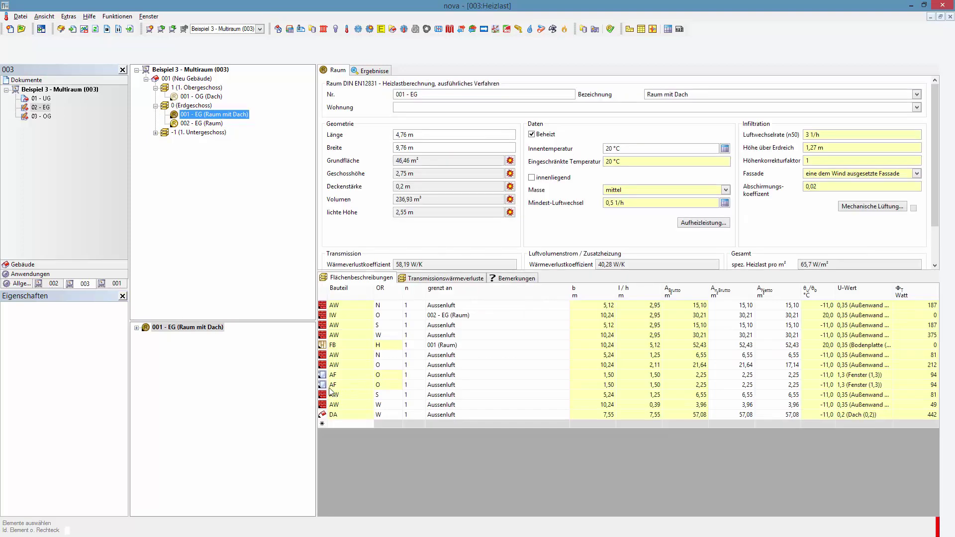
{"action": "left_click", "coordinate": [323, 365]}
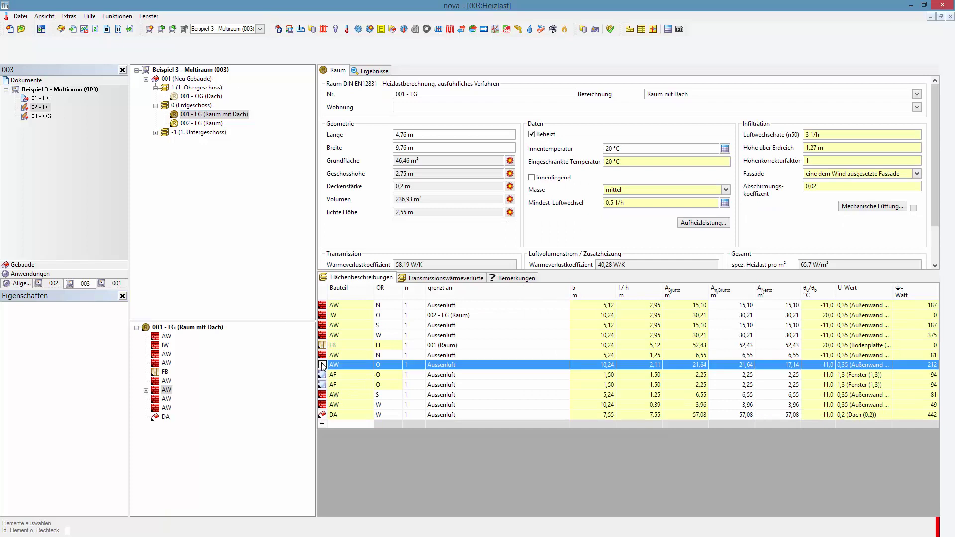
{"action": "left_click", "coordinate": [323, 384]}
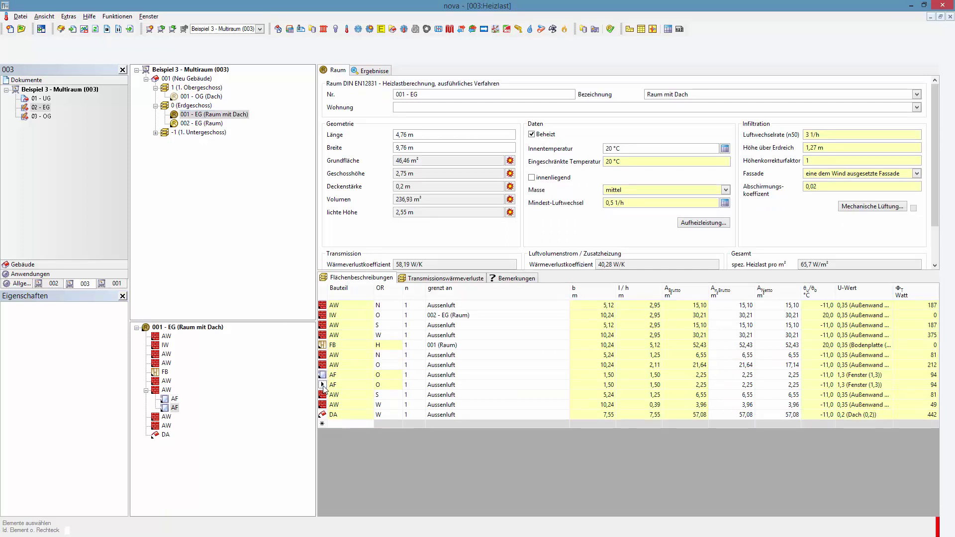
{"action": "left_click", "coordinate": [322, 414]}
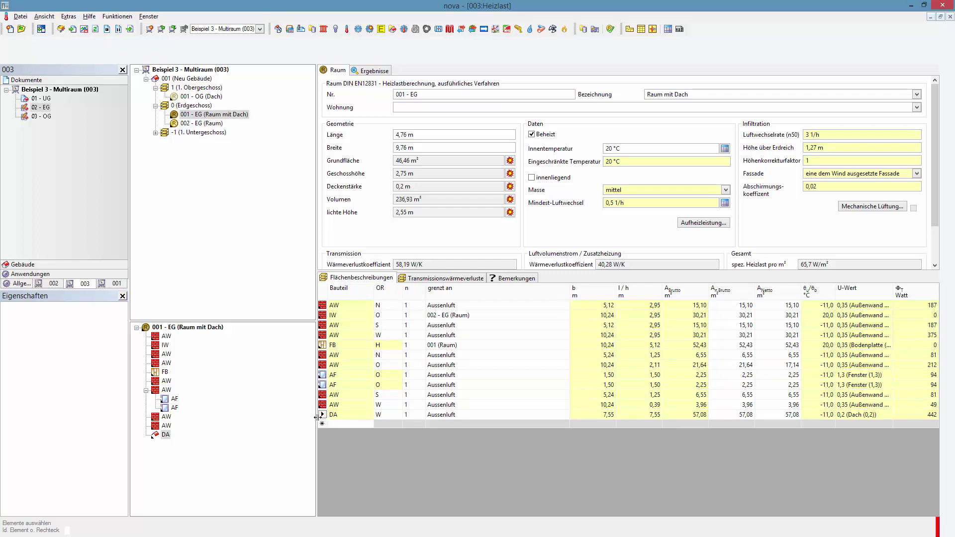